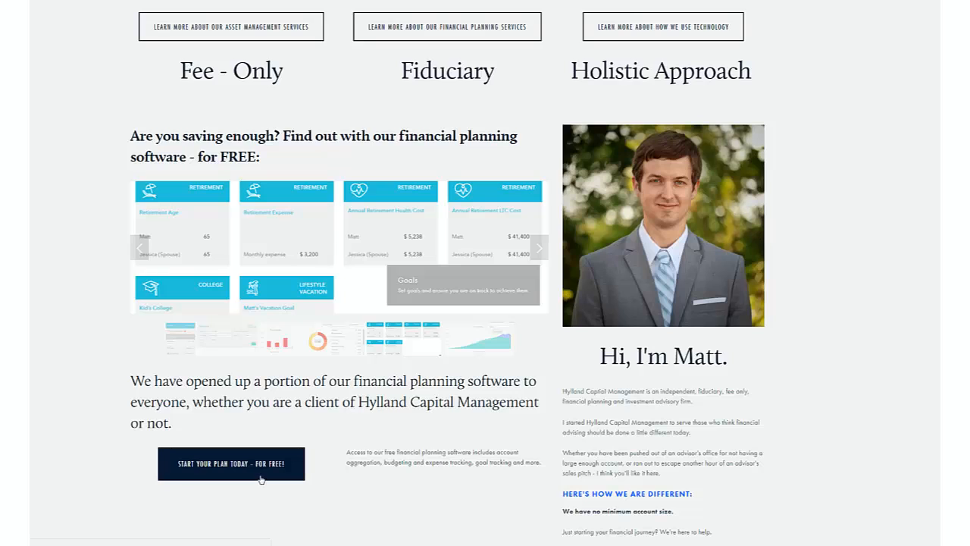
Step: Open the free financial plan page, scroll through its features, and begin the plan sign-up
{"action": "left_click", "coordinate": [260, 478]}
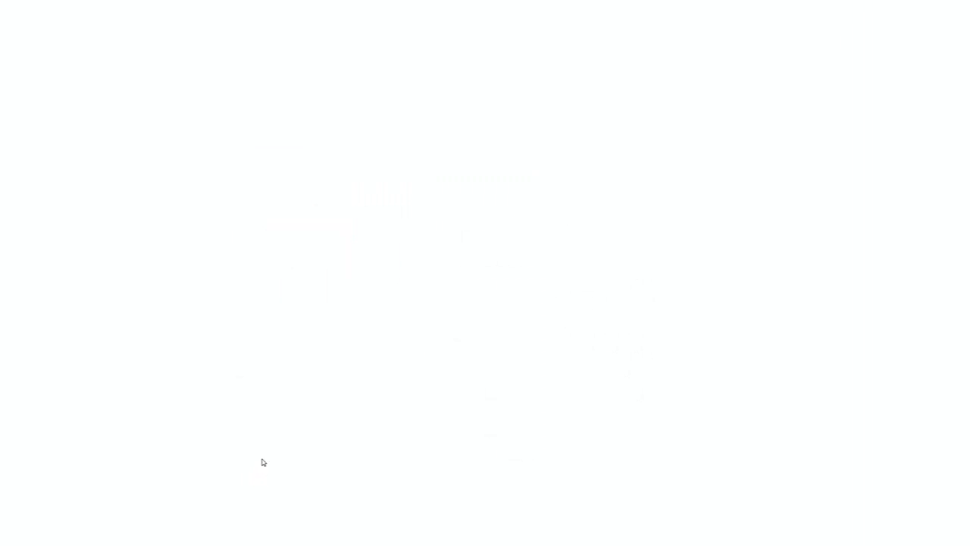
{"action": "scroll", "coordinate": [408, 294], "scroll_direction": "down", "scroll_amount": 1}
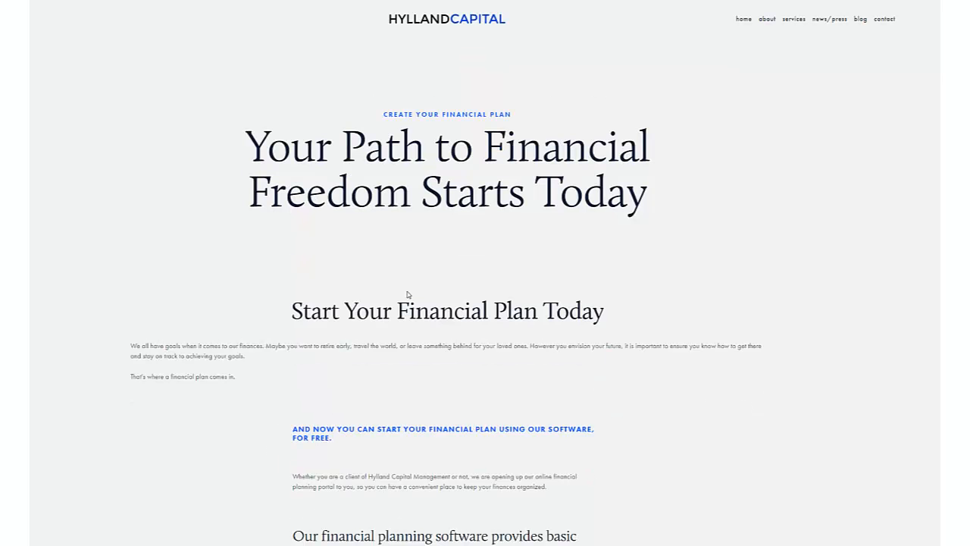
{"action": "scroll", "coordinate": [371, 307], "scroll_direction": "down", "scroll_amount": 3}
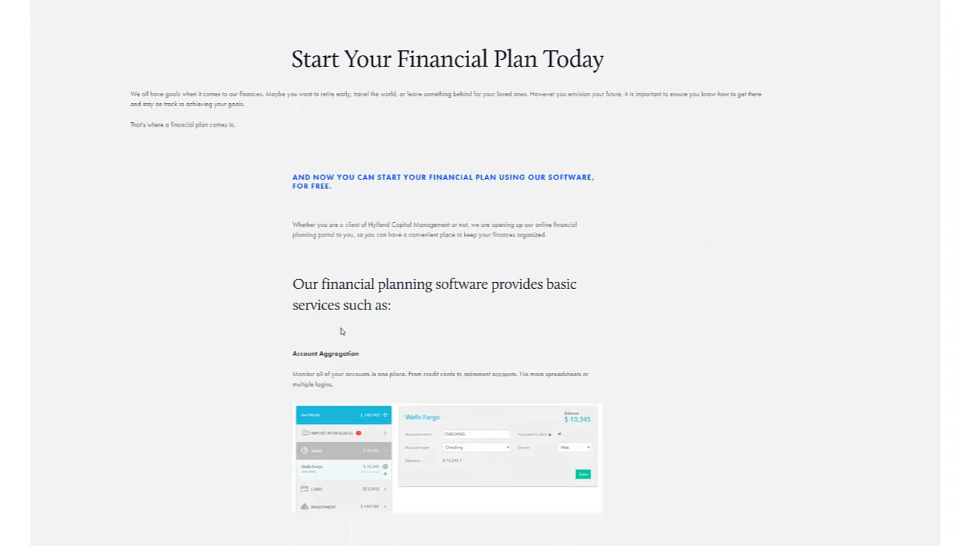
{"action": "scroll", "coordinate": [341, 331], "scroll_direction": "down", "scroll_amount": 8}
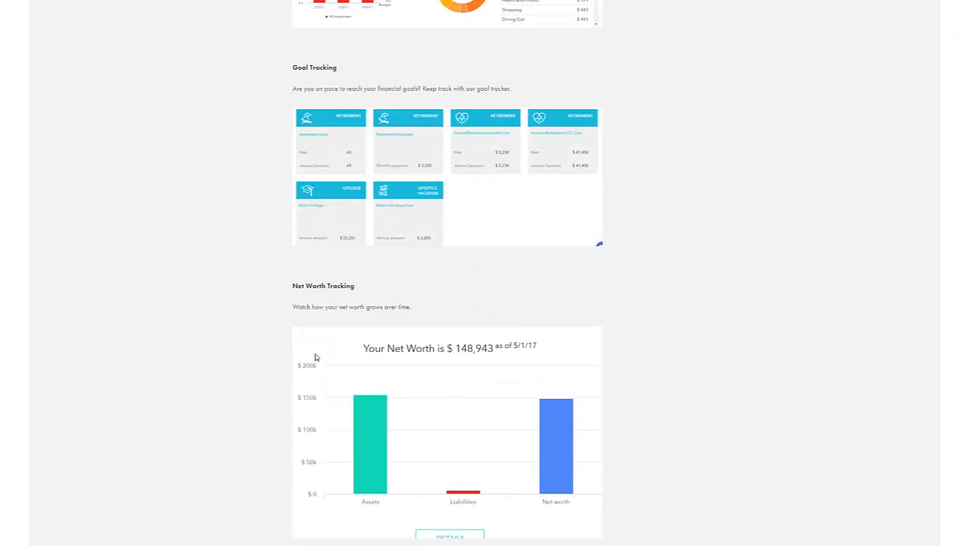
{"action": "scroll", "coordinate": [315, 357], "scroll_direction": "down", "scroll_amount": 11}
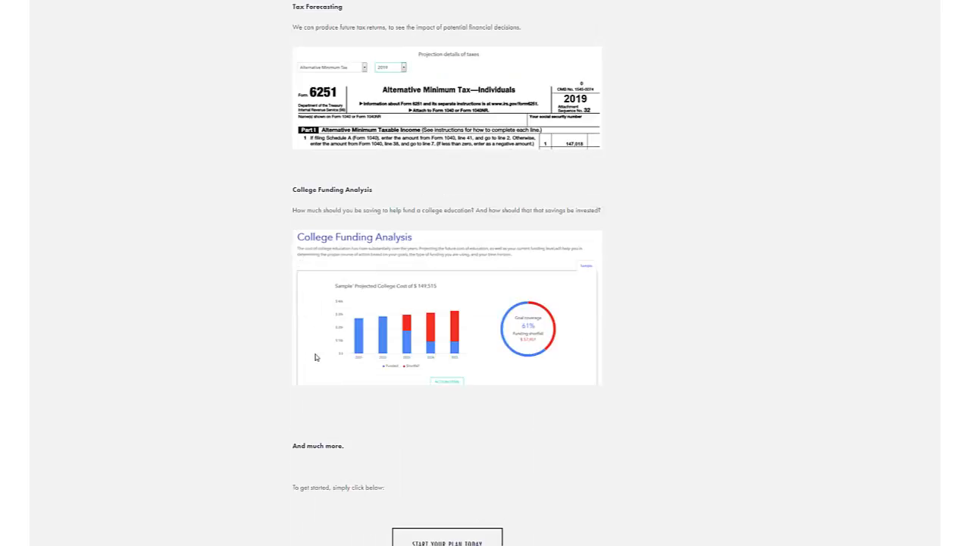
{"action": "scroll", "coordinate": [316, 357], "scroll_direction": "down", "scroll_amount": 3}
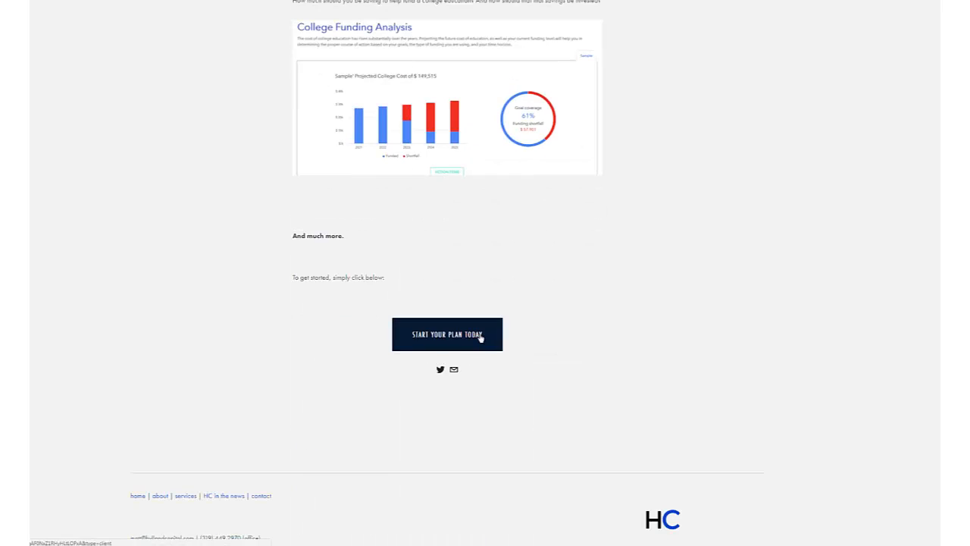
{"action": "left_click", "coordinate": [479, 338]}
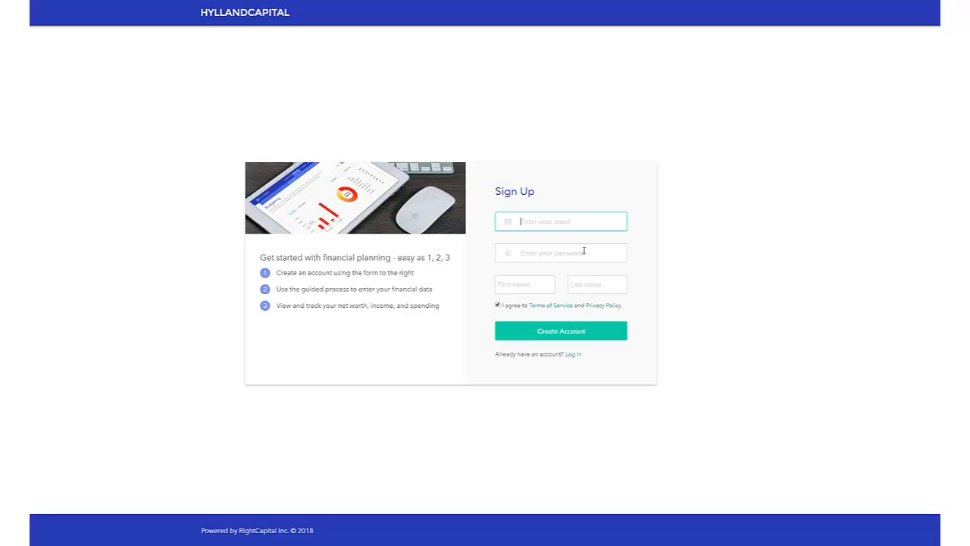
Step: Fill in the first and last name fields on the Sign Up form
{"action": "left_click", "coordinate": [546, 285]}
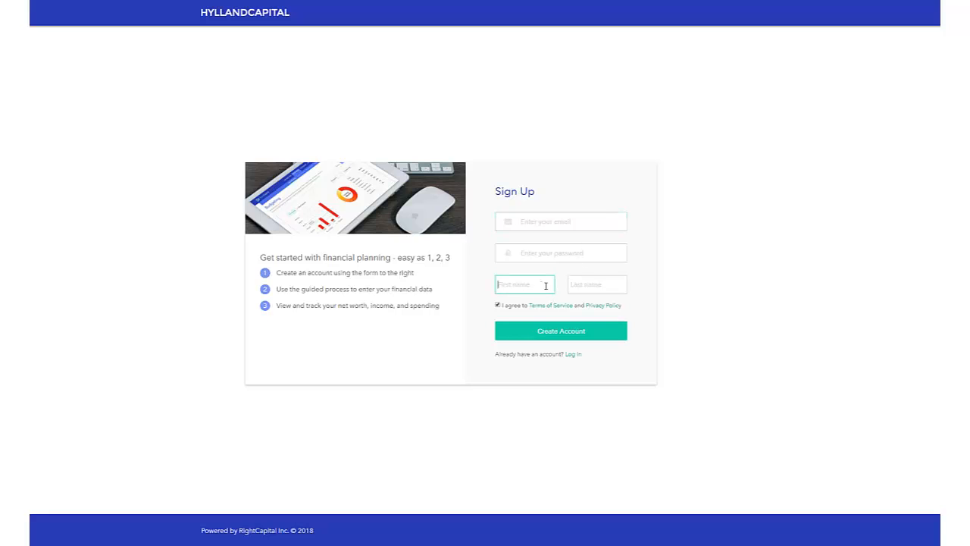
{"action": "left_click", "coordinate": [600, 285]}
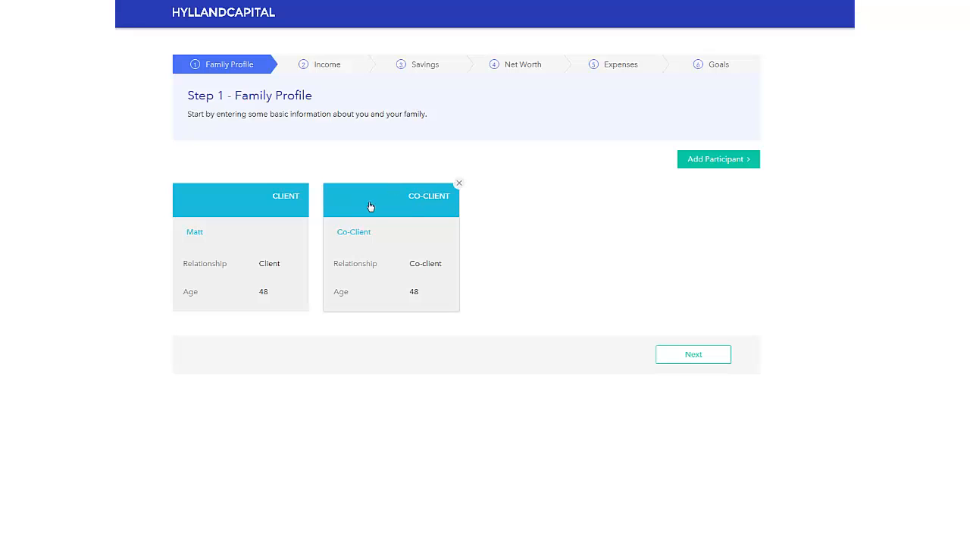
{"action": "left_click", "coordinate": [267, 234]}
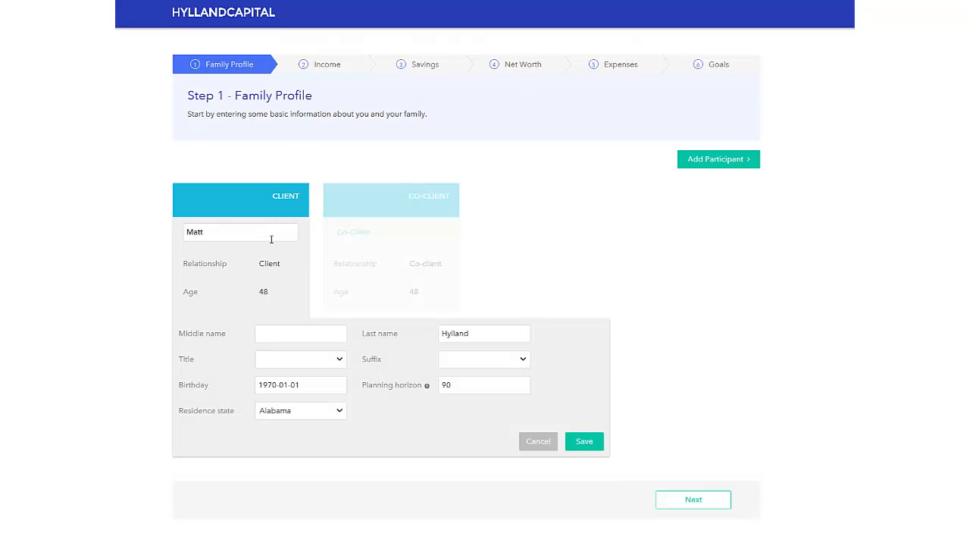
{"action": "left_click_drag", "start_coordinate": [321, 385], "coordinate": [196, 386]}
{"action": "type", "text": "198"}
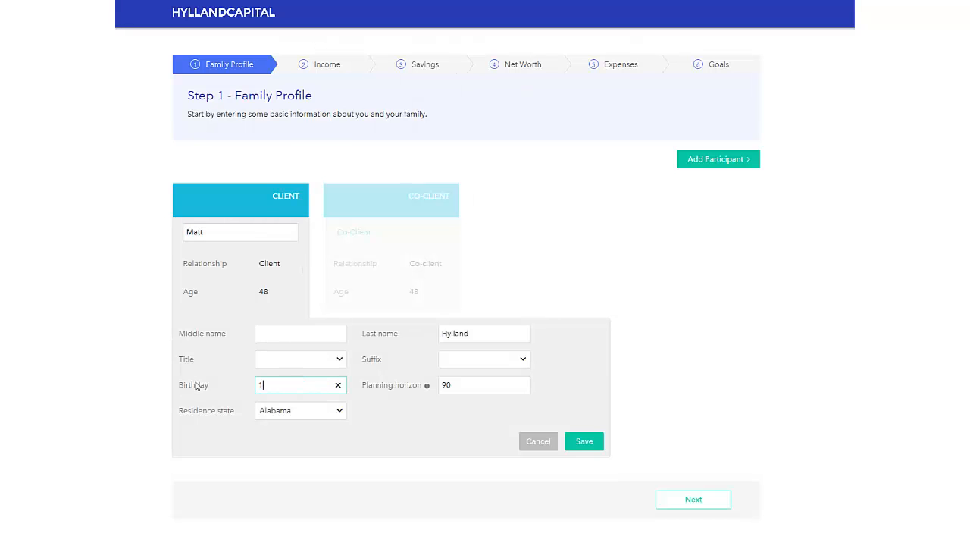
{"action": "type", "text": "7-05-21"}
{"action": "left_click", "coordinate": [257, 417]}
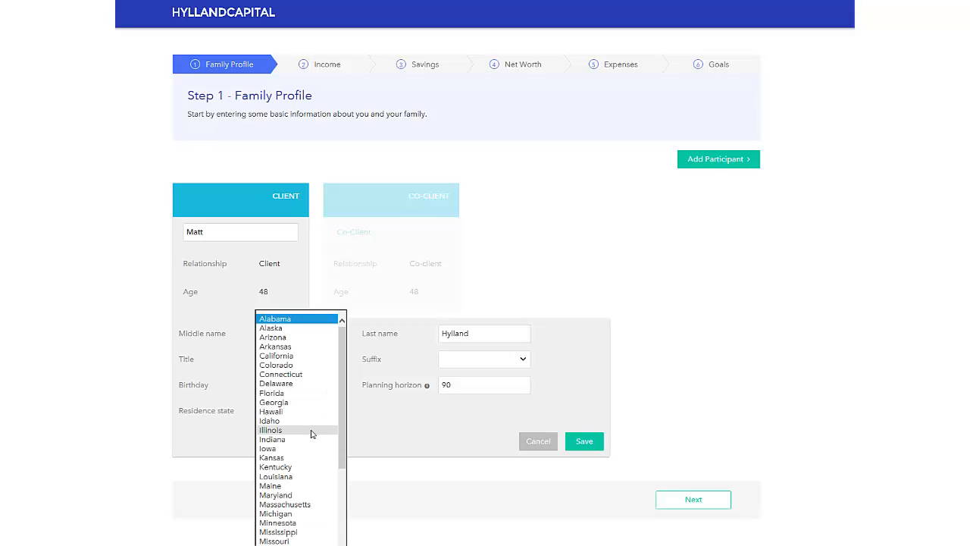
{"action": "left_click", "coordinate": [299, 448]}
{"action": "left_click", "coordinate": [493, 390]}
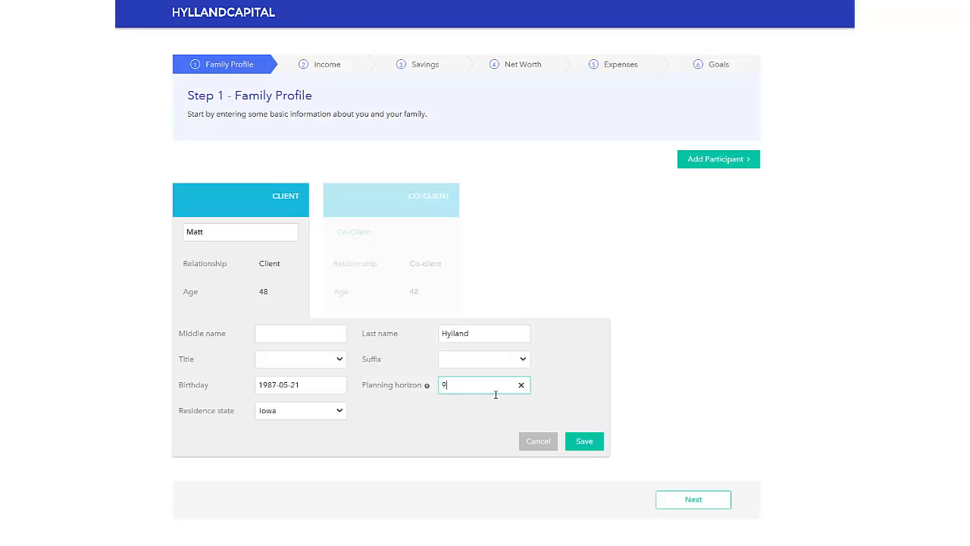
{"action": "left_click", "coordinate": [587, 442]}
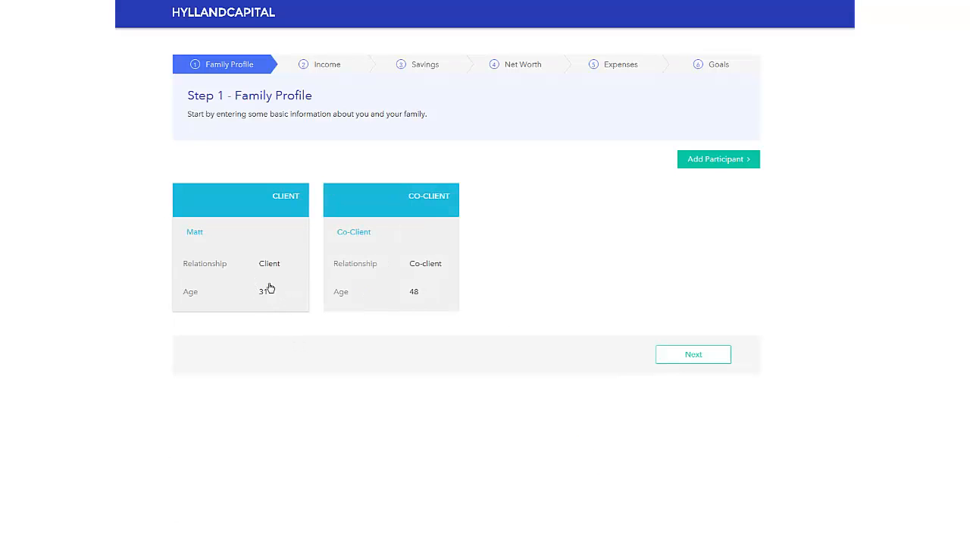
Step: Open the co-client's details and close the form, keeping the co-client
{"action": "left_click", "coordinate": [419, 240]}
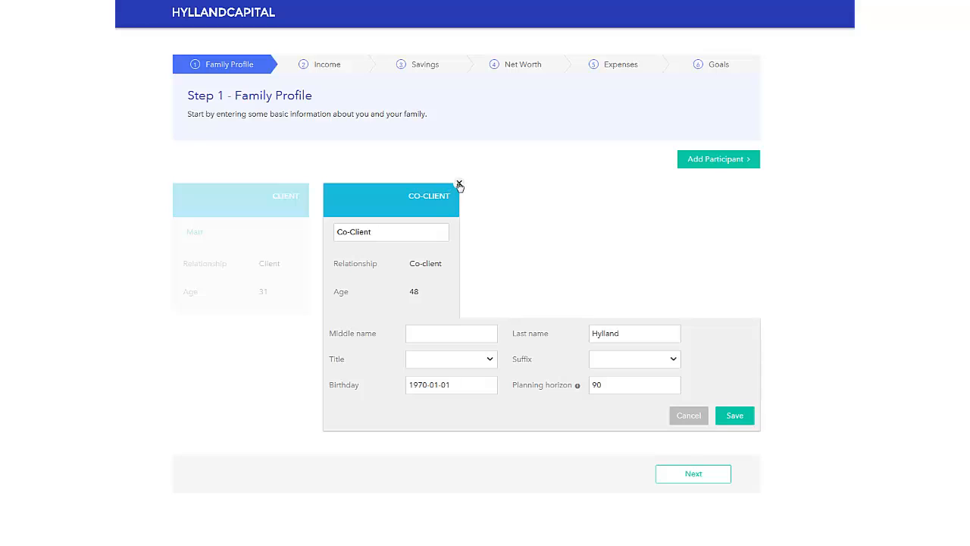
{"action": "left_click", "coordinate": [460, 185]}
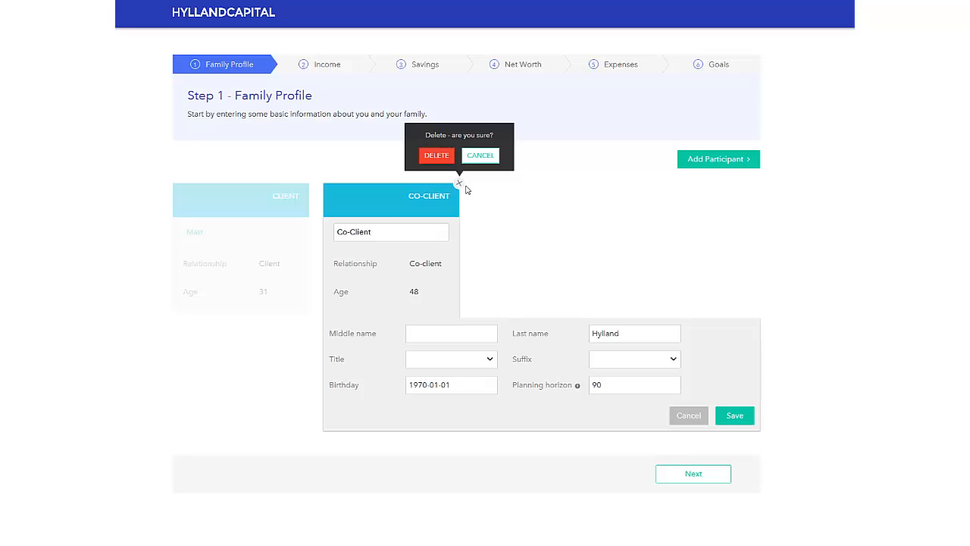
{"action": "left_click", "coordinate": [736, 415]}
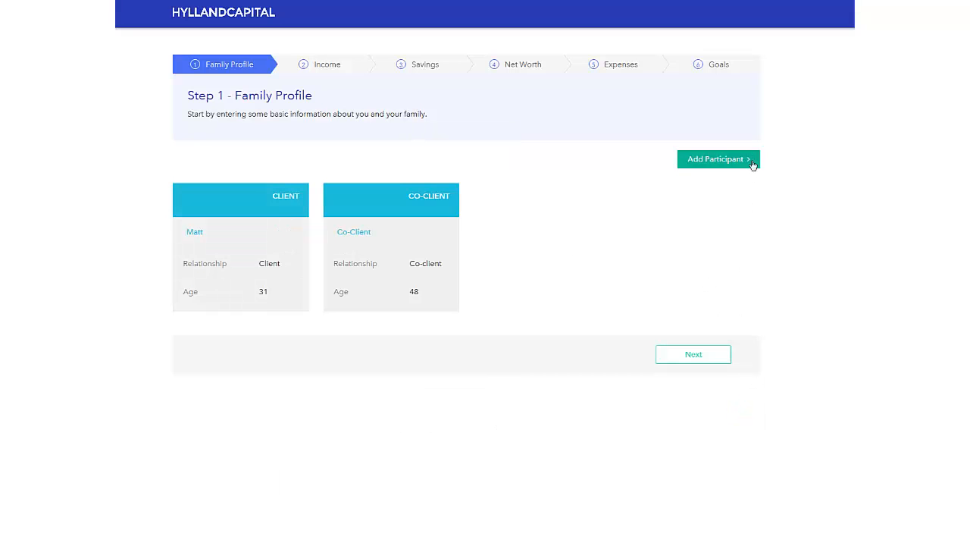
Step: Add and save a child participant, then continue to Step 2 Salary and other Income
{"action": "left_click", "coordinate": [739, 160]}
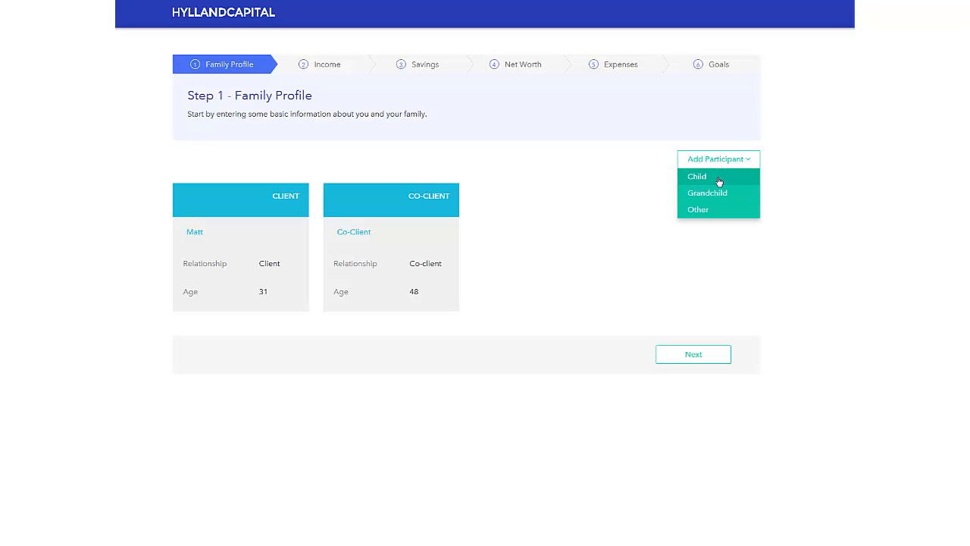
{"action": "left_click", "coordinate": [719, 181]}
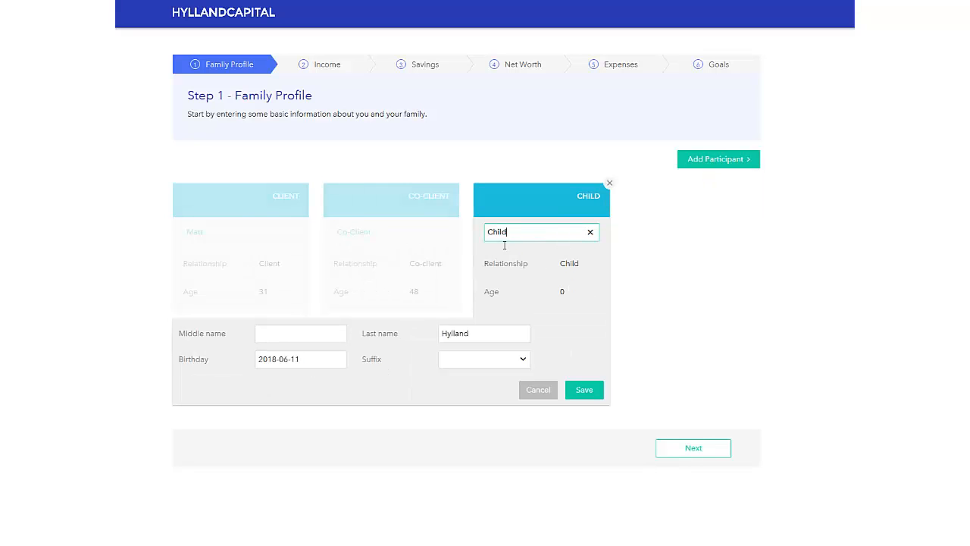
{"action": "left_click", "coordinate": [590, 396]}
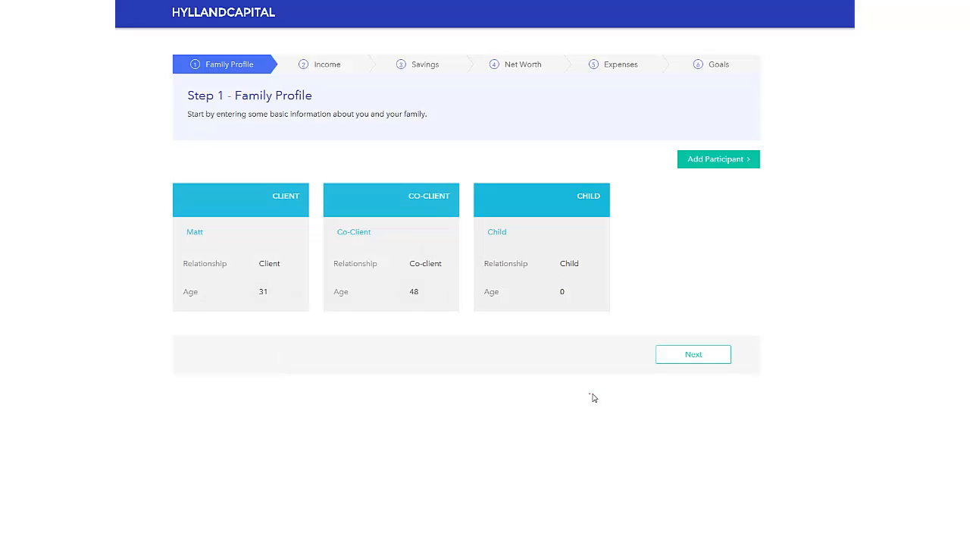
{"action": "left_click", "coordinate": [710, 361]}
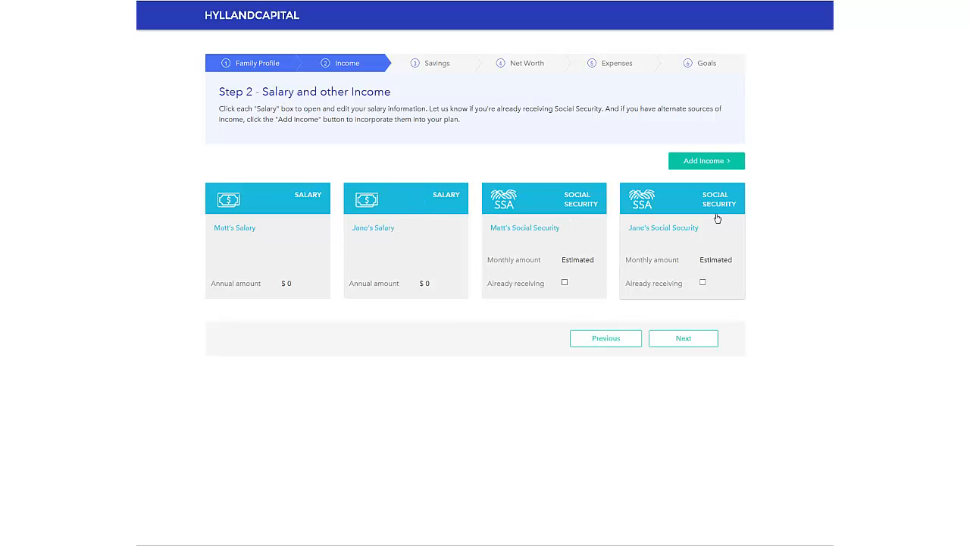
Step: Set annual salaries to $70,000 for the client and $50,000 for the co-client
{"action": "left_click", "coordinate": [295, 259]}
{"action": "left_click", "coordinate": [269, 283]}
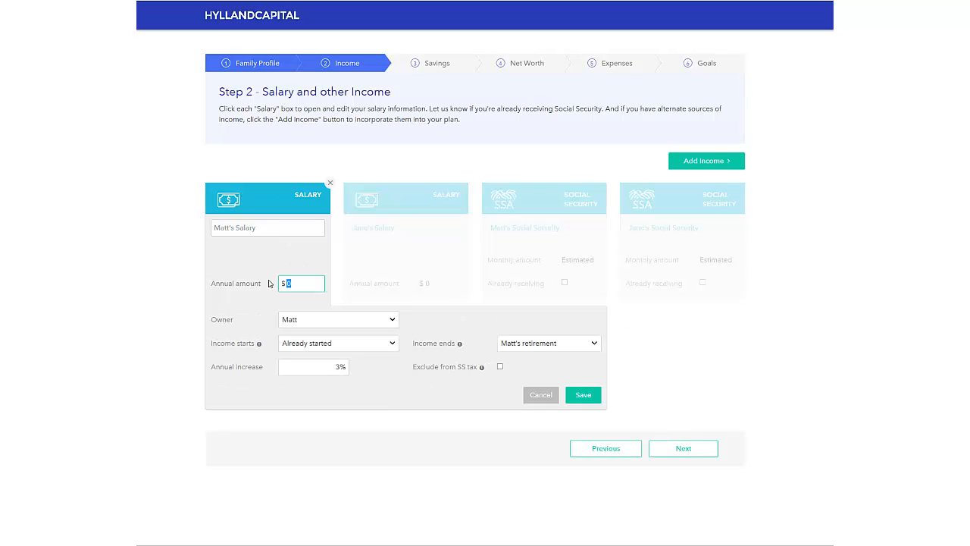
{"action": "type", "text": "70,000"}
{"action": "left_click", "coordinate": [583, 395]}
{"action": "left_click", "coordinate": [427, 229]}
{"action": "left_click", "coordinate": [440, 283]}
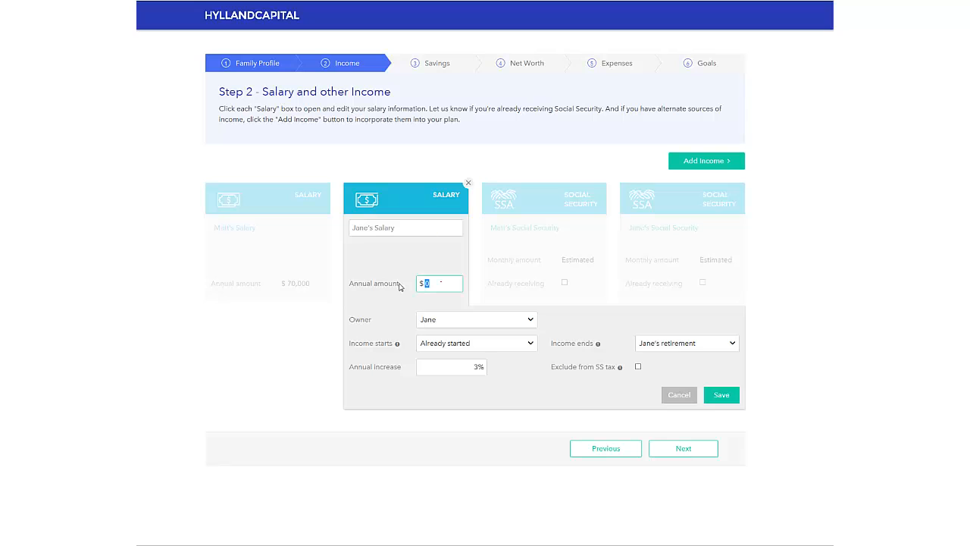
{"action": "type", "text": "50,000"}
{"action": "left_click", "coordinate": [729, 402]}
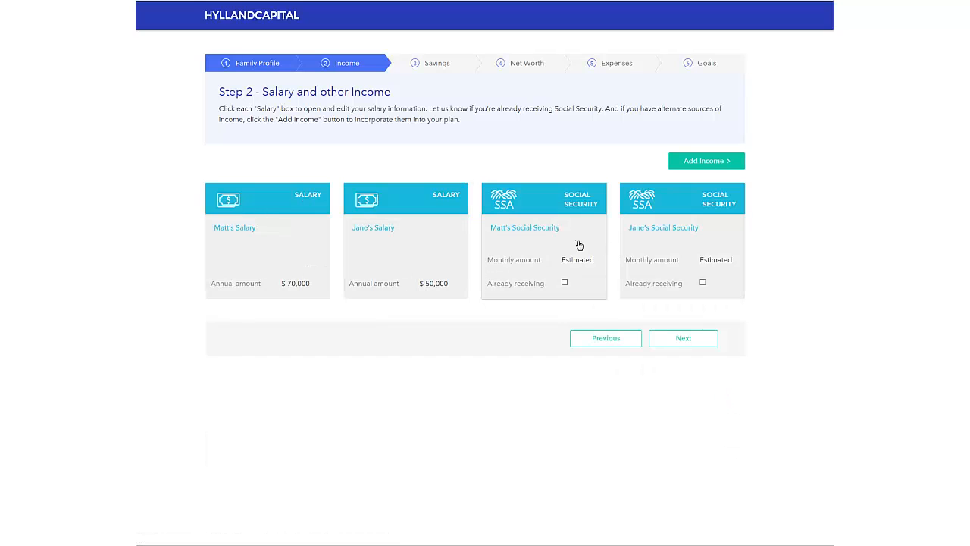
Step: Switch the client's Social Security benefit to 'Use simple estimate' and save it
{"action": "left_click", "coordinate": [576, 243]}
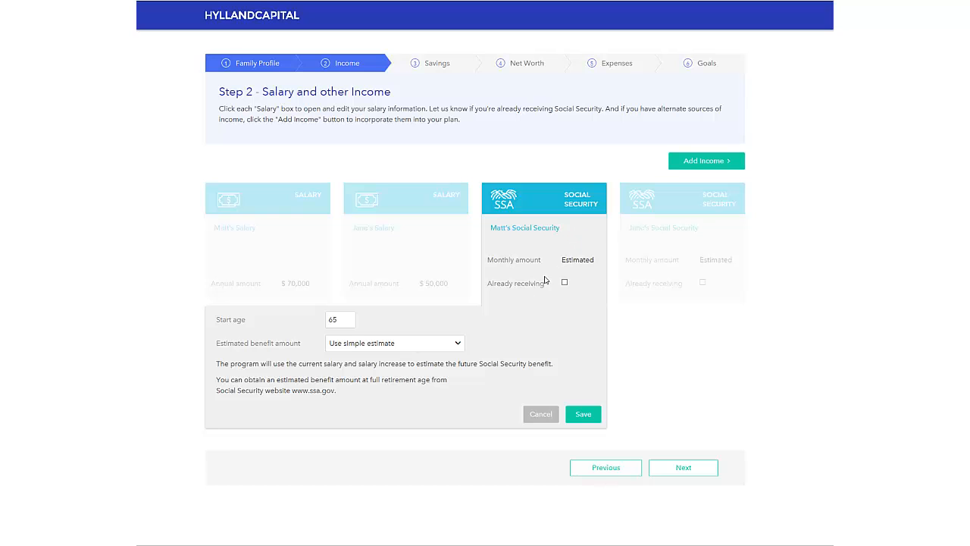
{"action": "left_click", "coordinate": [457, 344]}
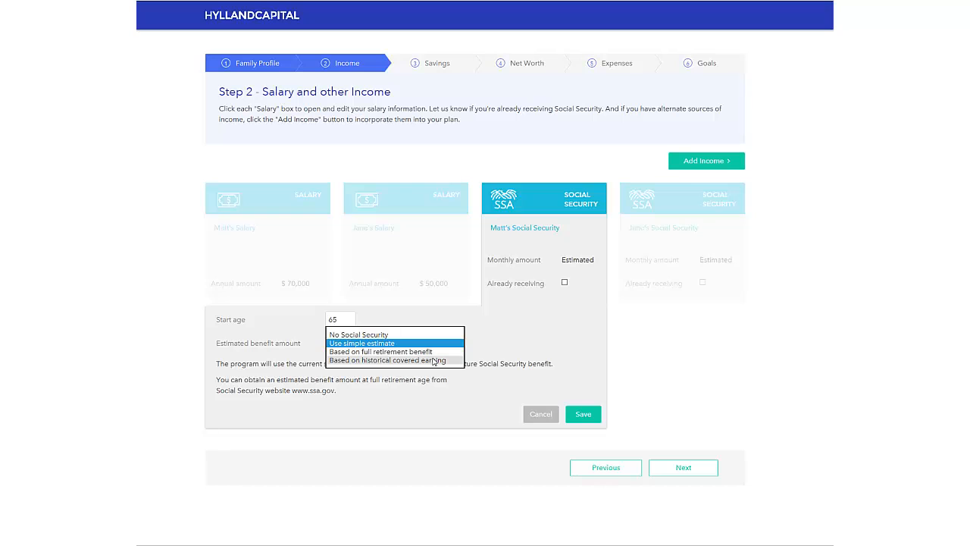
{"action": "left_click", "coordinate": [452, 353]}
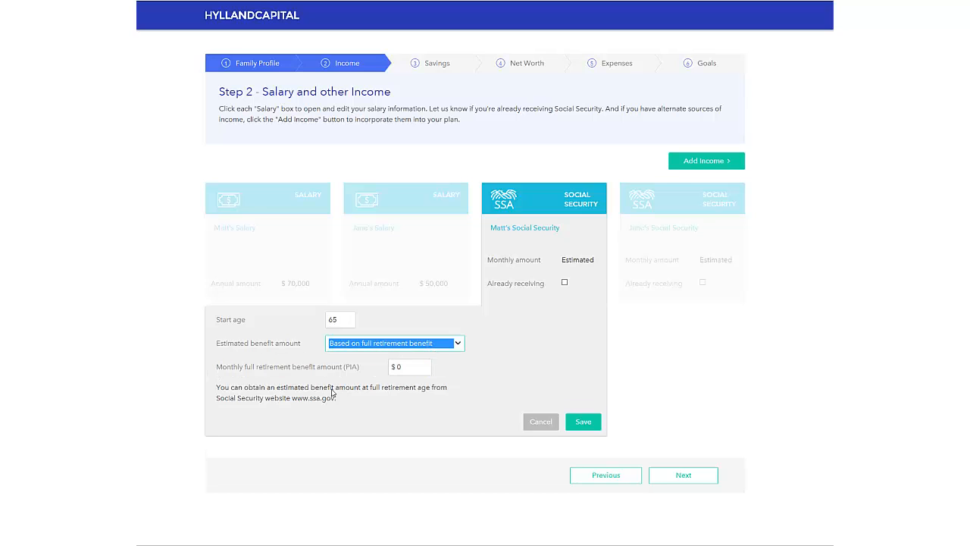
{"action": "left_click", "coordinate": [402, 371]}
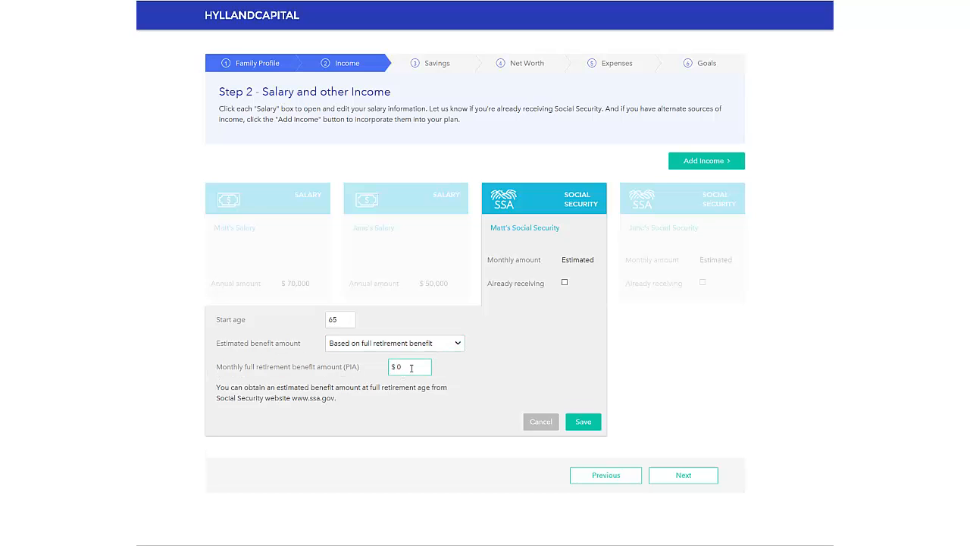
{"action": "left_click", "coordinate": [409, 344]}
{"action": "left_click", "coordinate": [407, 335]}
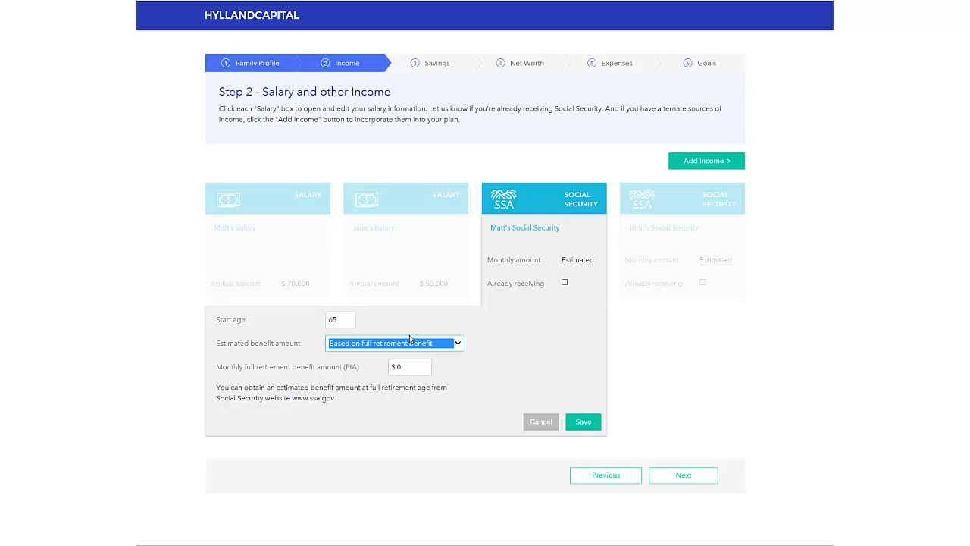
{"action": "left_click", "coordinate": [581, 415]}
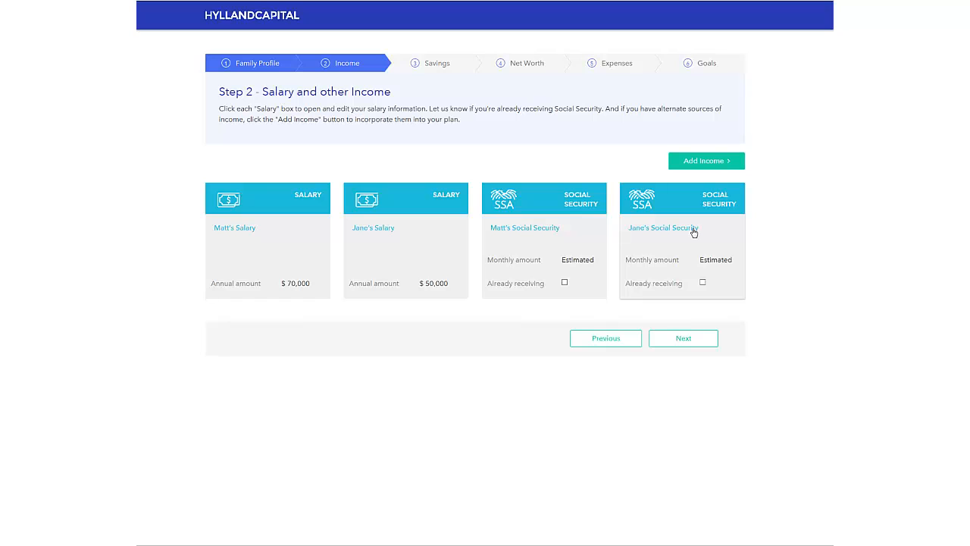
Step: Add a self-employment income of $20,000 a year
{"action": "left_click", "coordinate": [731, 162]}
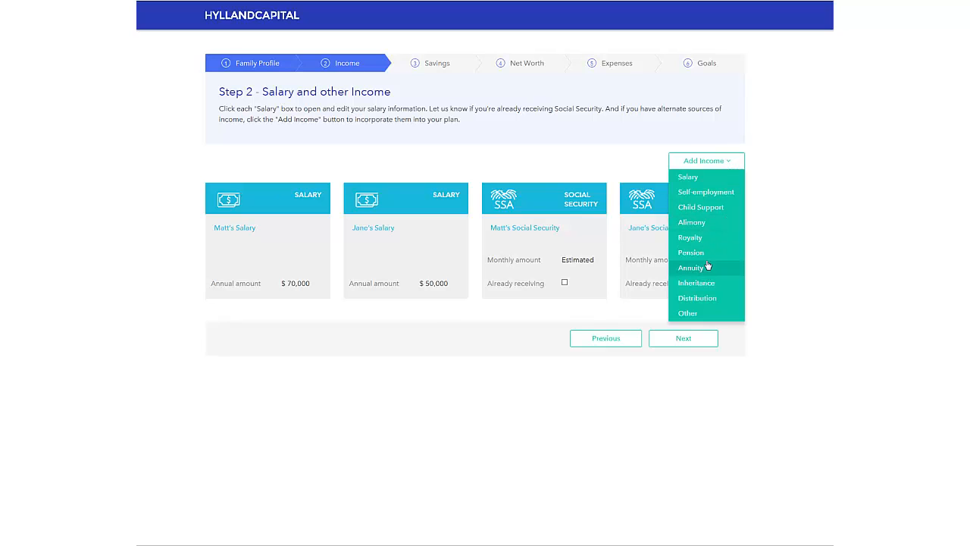
{"action": "left_click", "coordinate": [722, 195]}
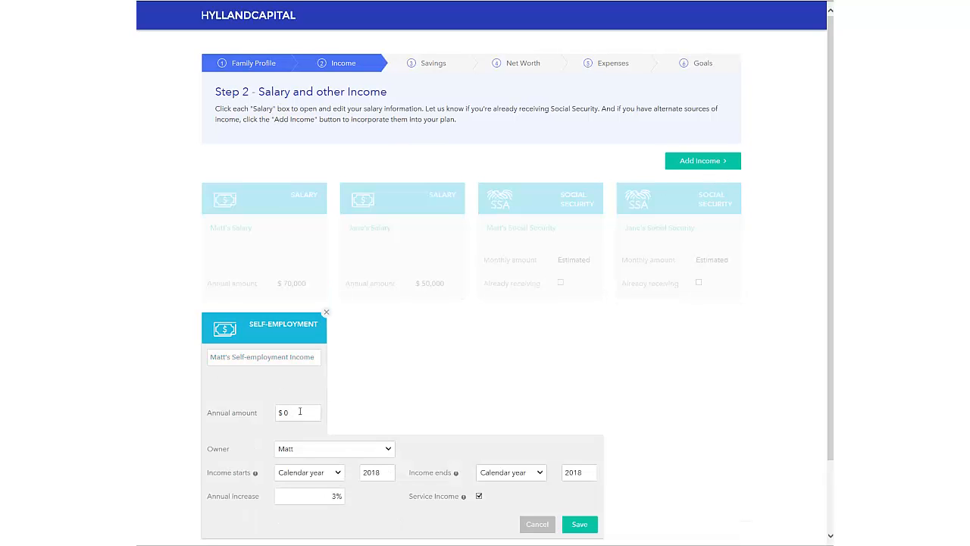
{"action": "left_click", "coordinate": [274, 414]}
{"action": "type", "text": "20000"}
Step: Make the income run from retirement to End of both plans, save, and continue to Step 3
{"action": "left_click", "coordinate": [338, 474]}
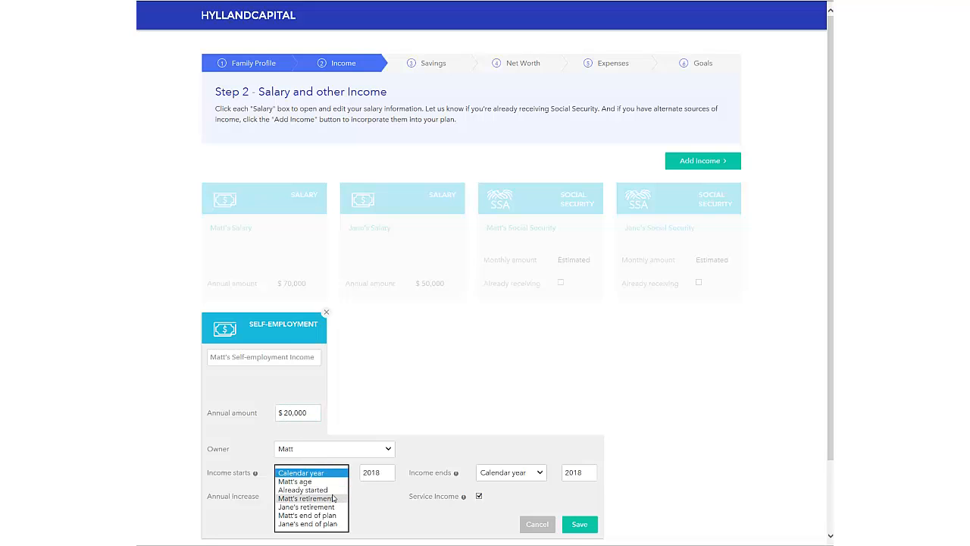
{"action": "key", "text": "Escape"}
{"action": "key", "text": "Down"}
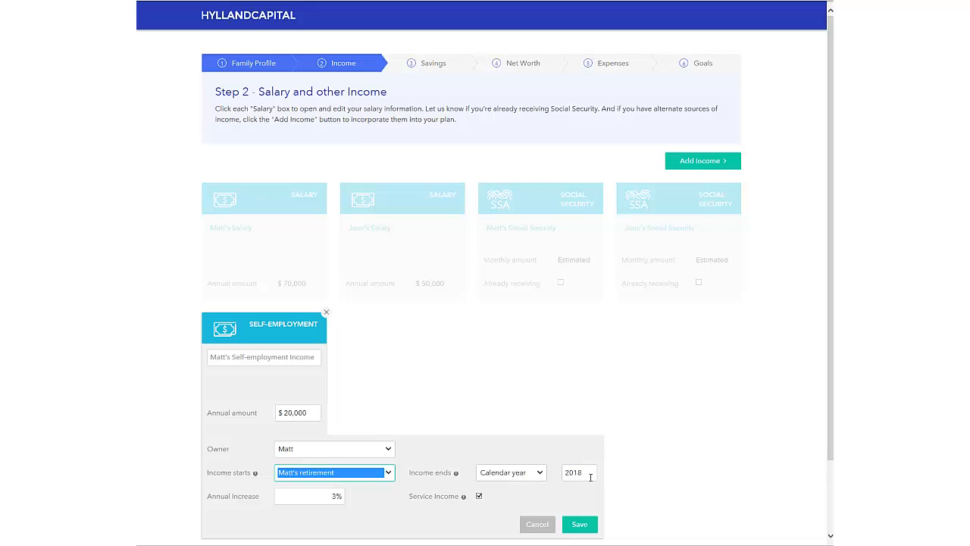
{"action": "double_click", "coordinate": [584, 475]}
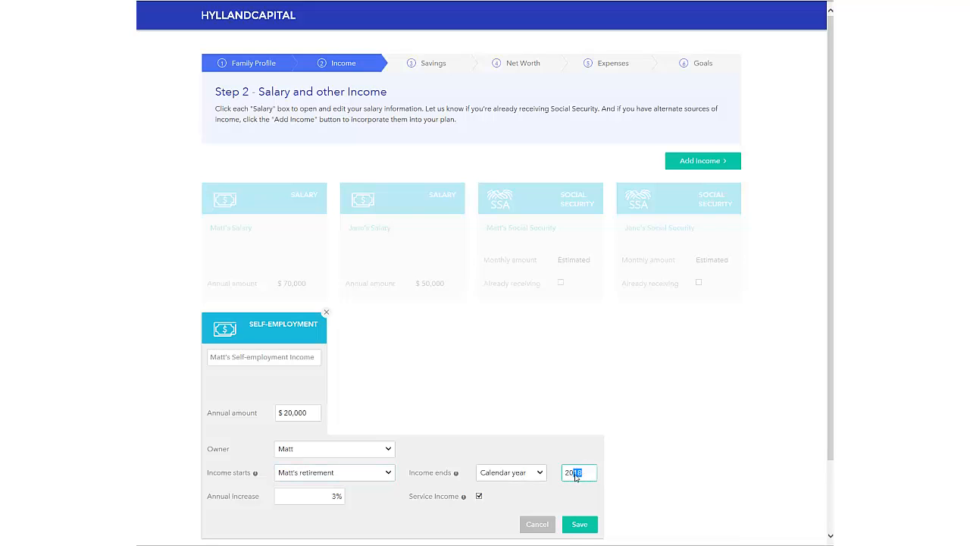
{"action": "type", "text": "2050"}
{"action": "left_click", "coordinate": [535, 472]}
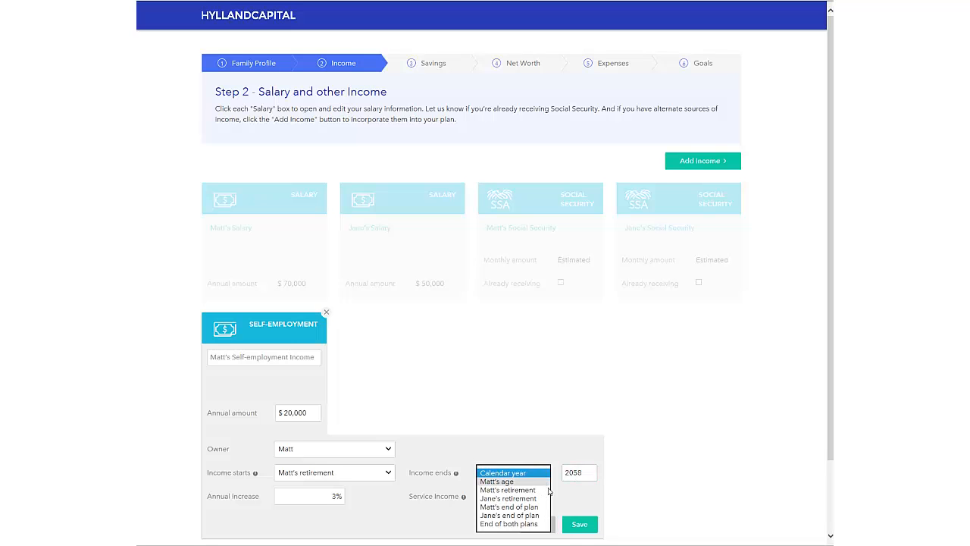
{"action": "left_click", "coordinate": [536, 524]}
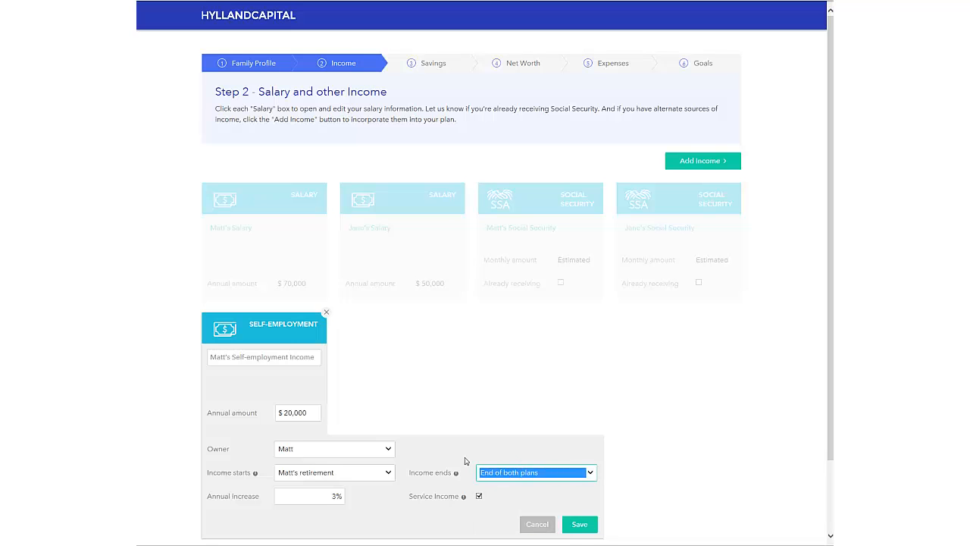
{"action": "left_click", "coordinate": [580, 522]}
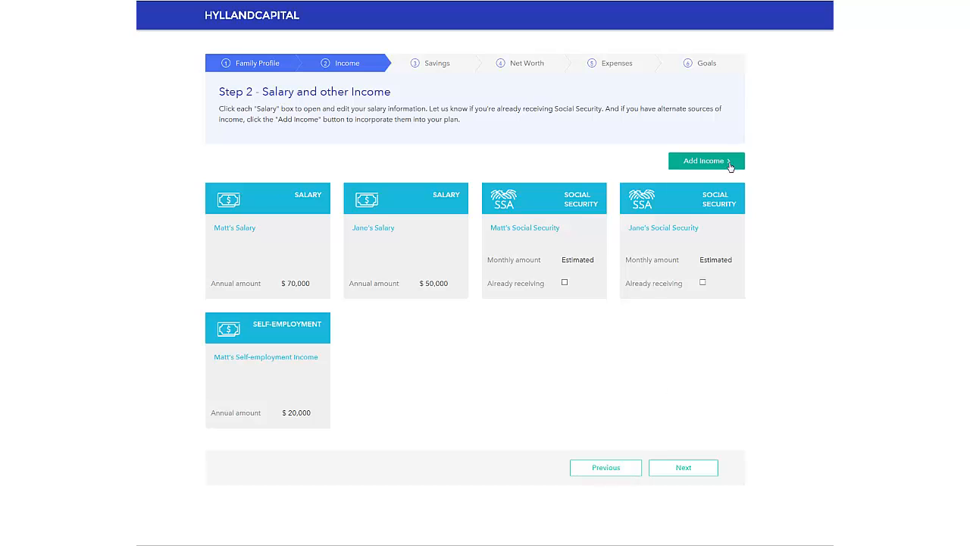
{"action": "left_click", "coordinate": [691, 465]}
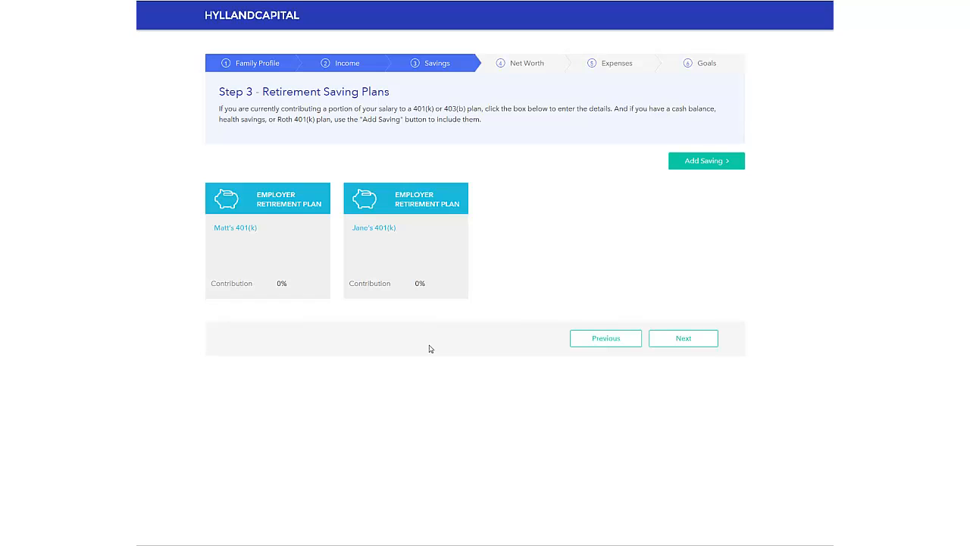
Step: Set the client's 401(k) contribution to 5% and the co-client's to 3%
{"action": "left_click", "coordinate": [288, 258]}
{"action": "left_click", "coordinate": [306, 284]}
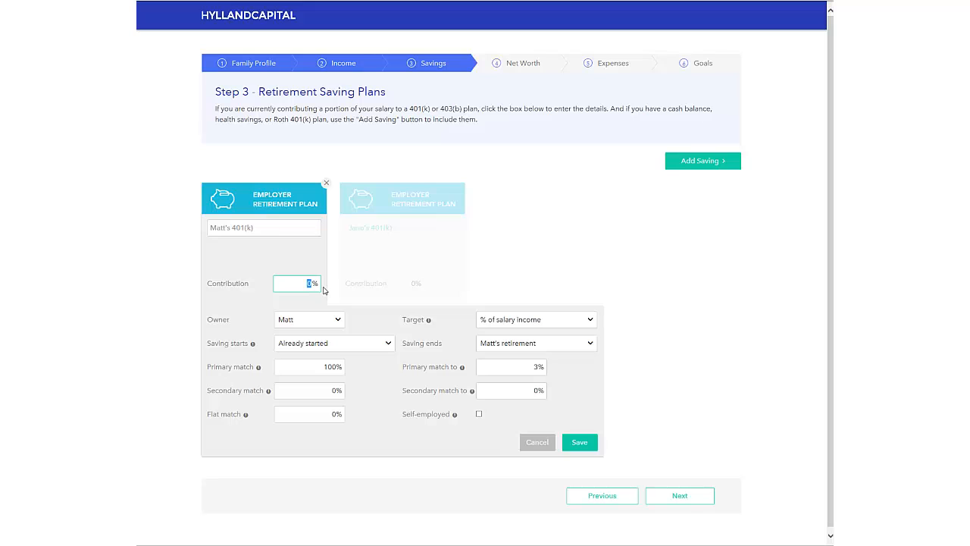
{"action": "type", "text": "5"}
{"action": "left_click", "coordinate": [580, 442]}
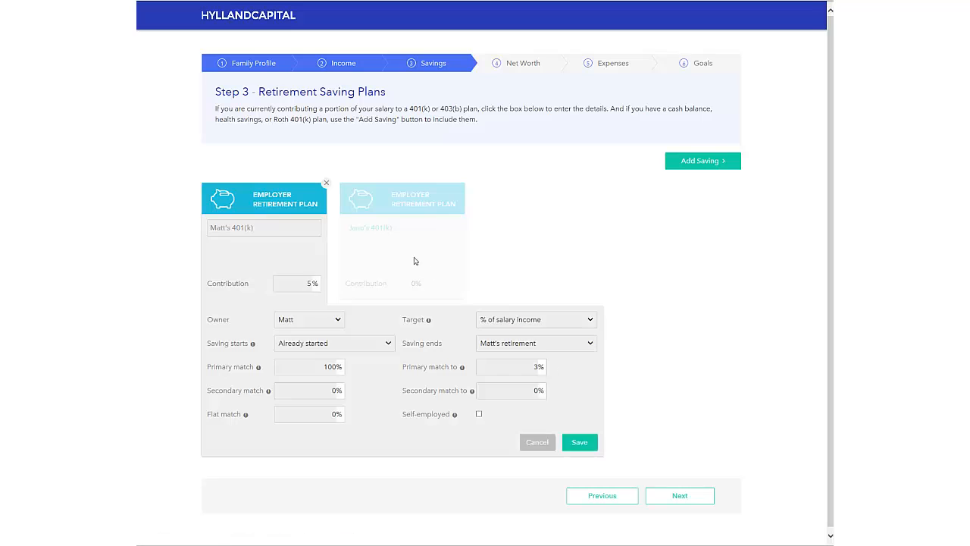
{"action": "left_click", "coordinate": [416, 258]}
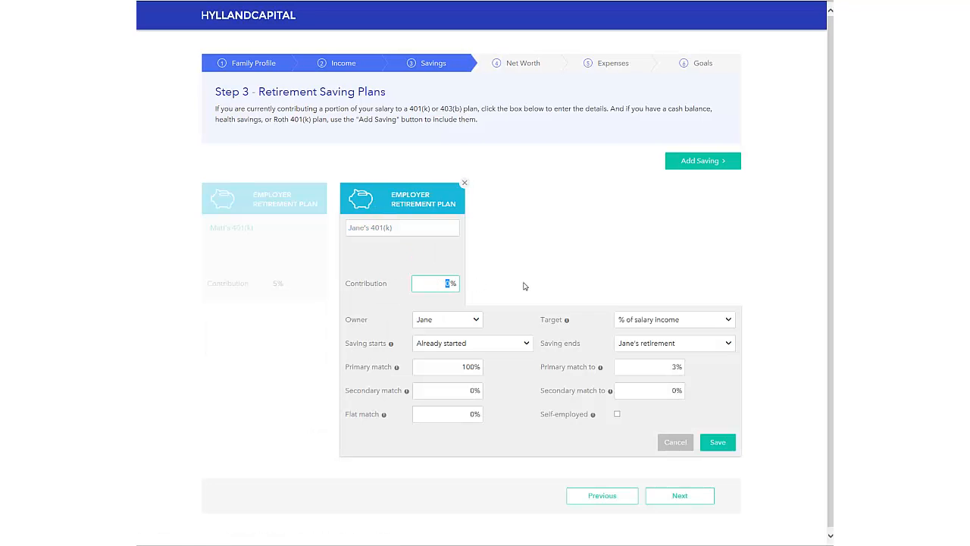
{"action": "type", "text": "3"}
{"action": "left_click", "coordinate": [719, 444]}
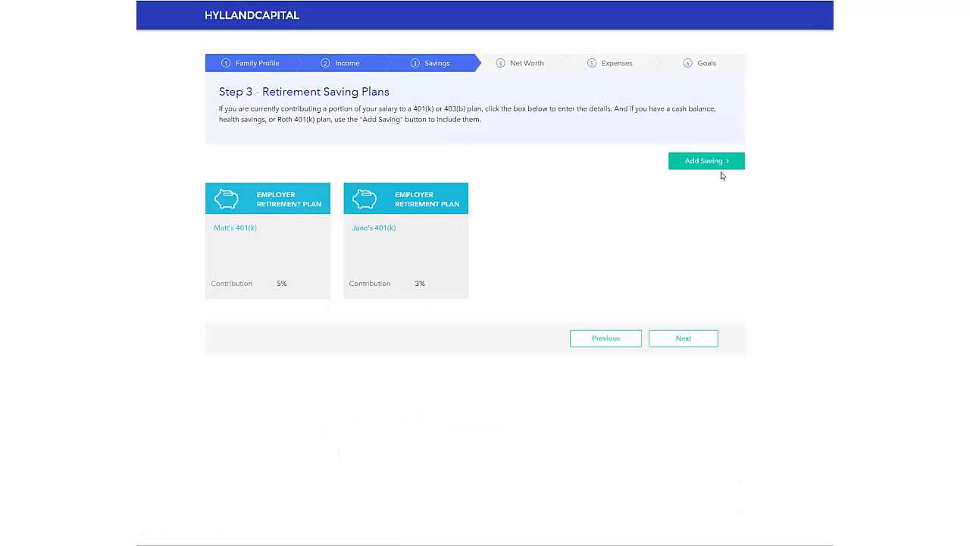
Step: Add a Roth IRA with a $5,500 annual contribution
{"action": "left_click", "coordinate": [720, 161]}
{"action": "mouse_move", "coordinate": [716, 180]}
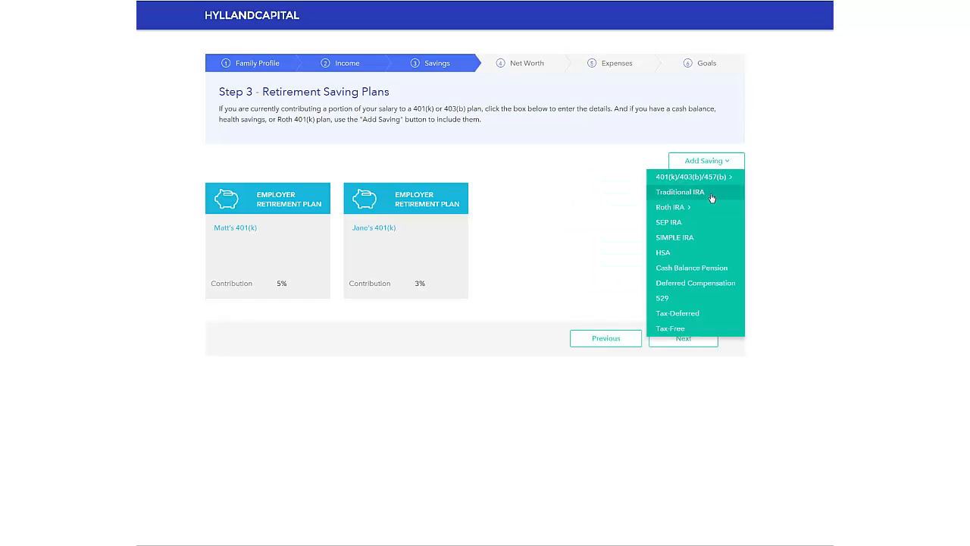
{"action": "mouse_move", "coordinate": [702, 207]}
{"action": "left_click", "coordinate": [610, 208]}
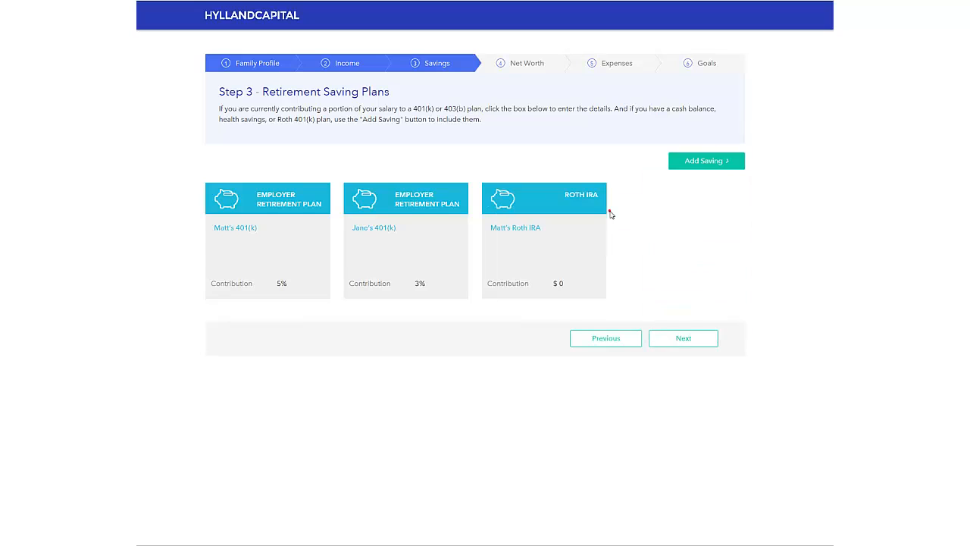
{"action": "left_click", "coordinate": [577, 281]}
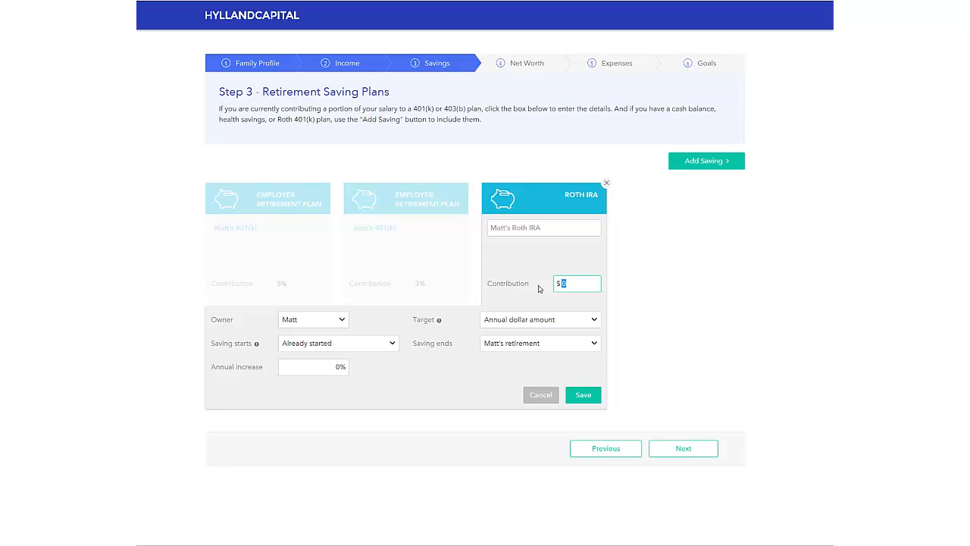
{"action": "type", "text": "55000"}
{"action": "key", "text": "BackSpace"}
{"action": "left_click", "coordinate": [585, 395]}
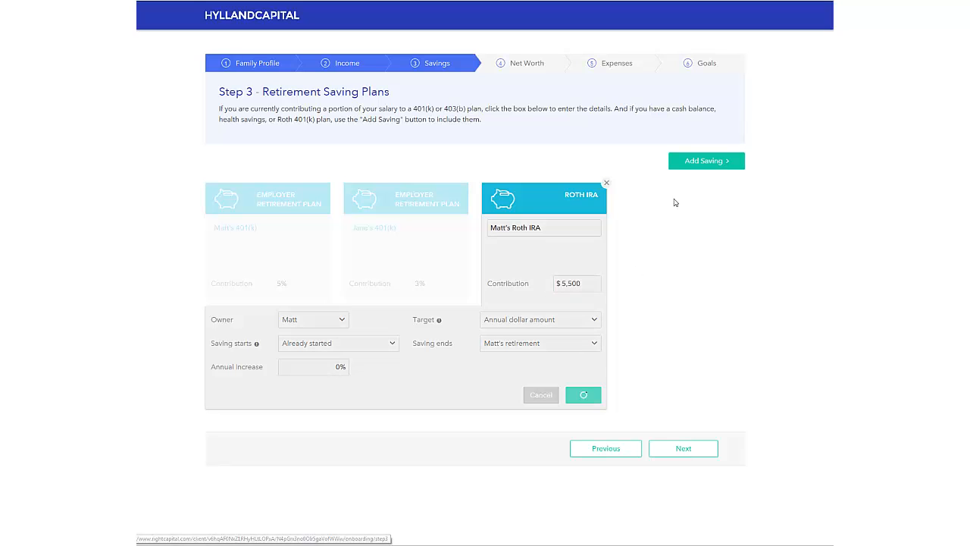
Step: Add a 529 college savings plan with a $1,000 annual contribution
{"action": "left_click", "coordinate": [712, 160]}
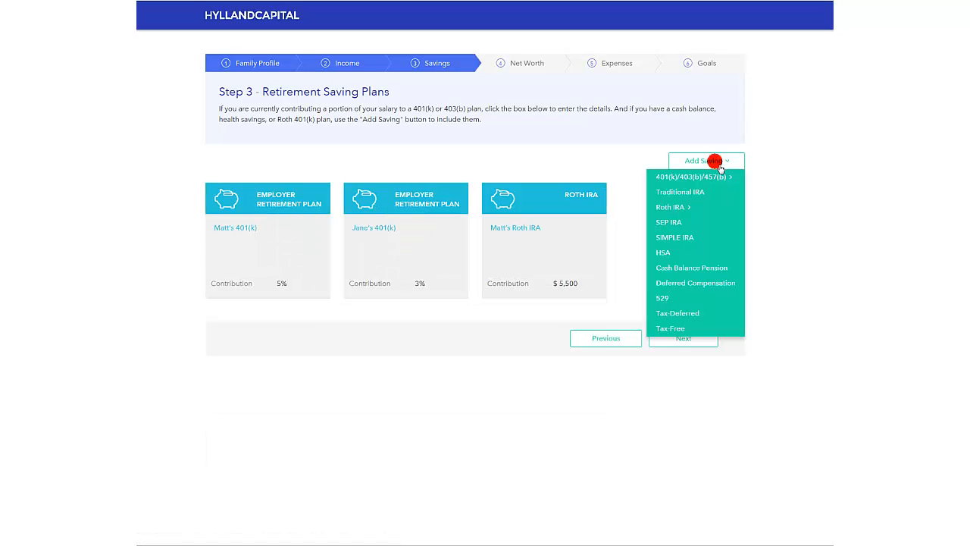
{"action": "left_click", "coordinate": [690, 301]}
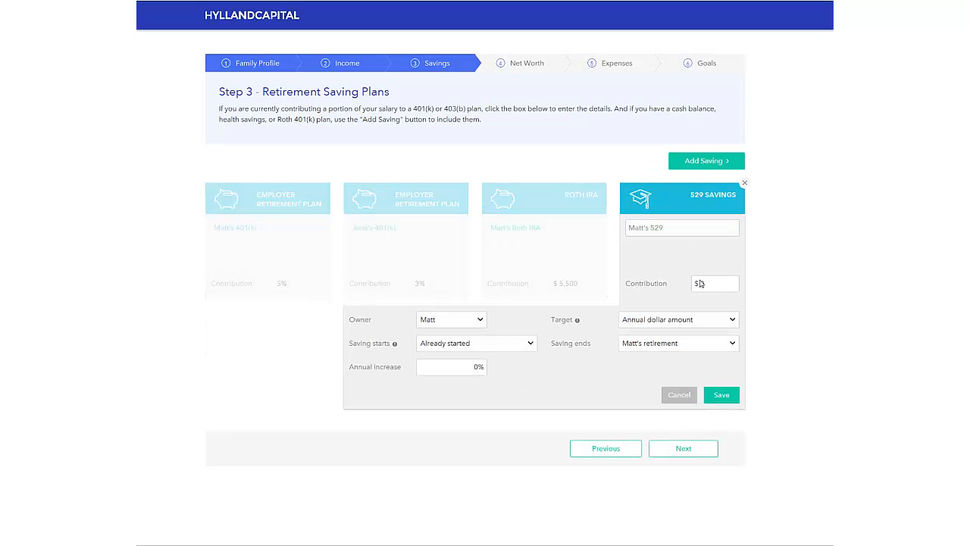
{"action": "left_click", "coordinate": [701, 284]}
{"action": "type", "text": "1000"}
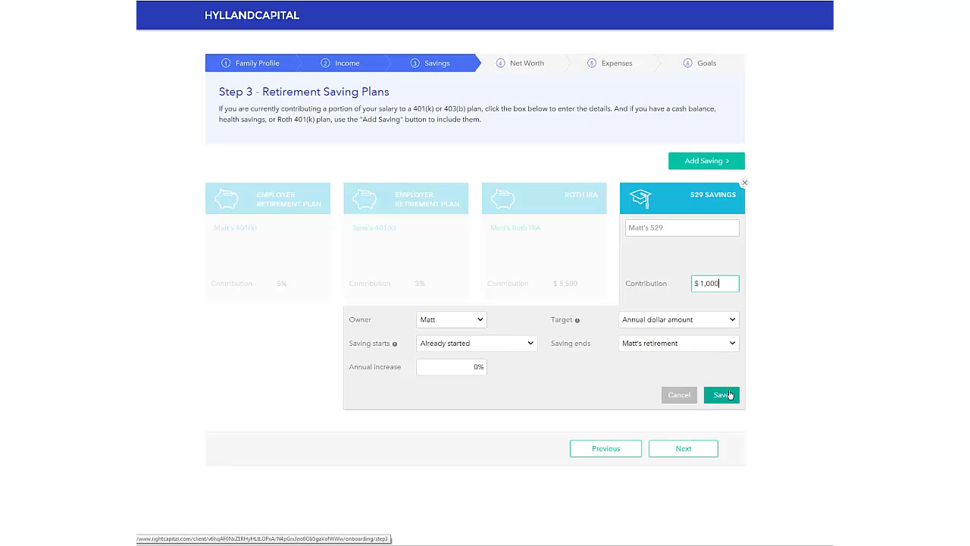
{"action": "left_click", "coordinate": [723, 395]}
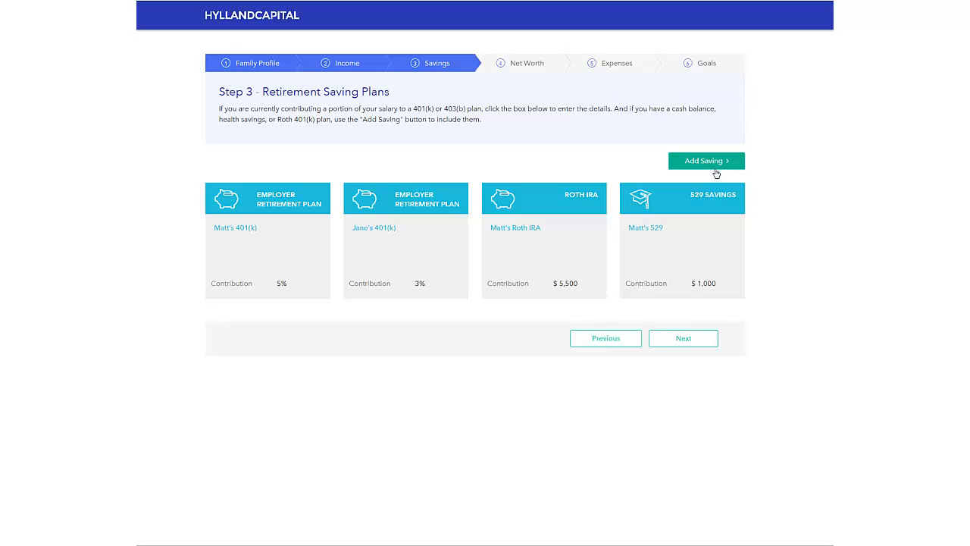
Step: Advance to Step 4 Net Worth, showing $79,588 held in investments
{"action": "left_click", "coordinate": [691, 340]}
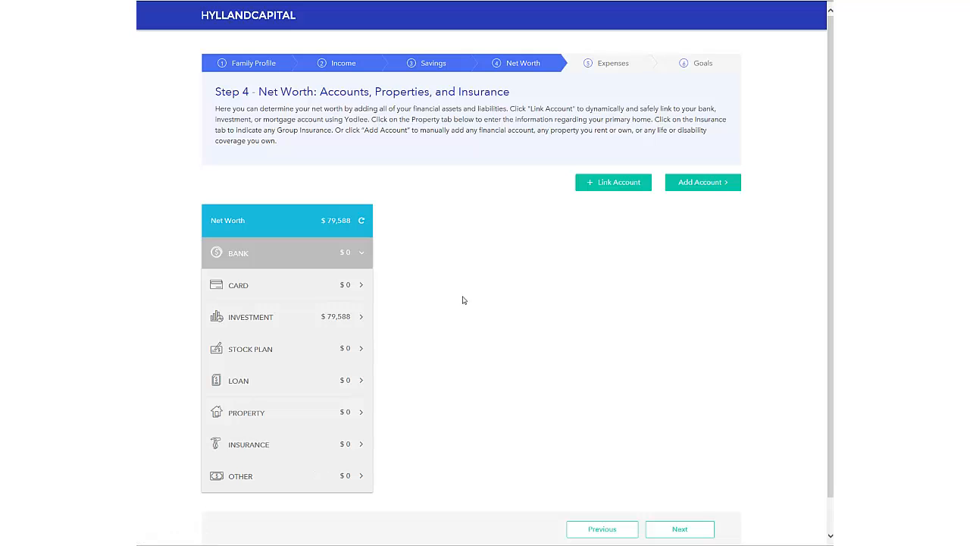
Step: Start linking an external account and pick the main Bank of America entry
{"action": "left_click", "coordinate": [618, 184]}
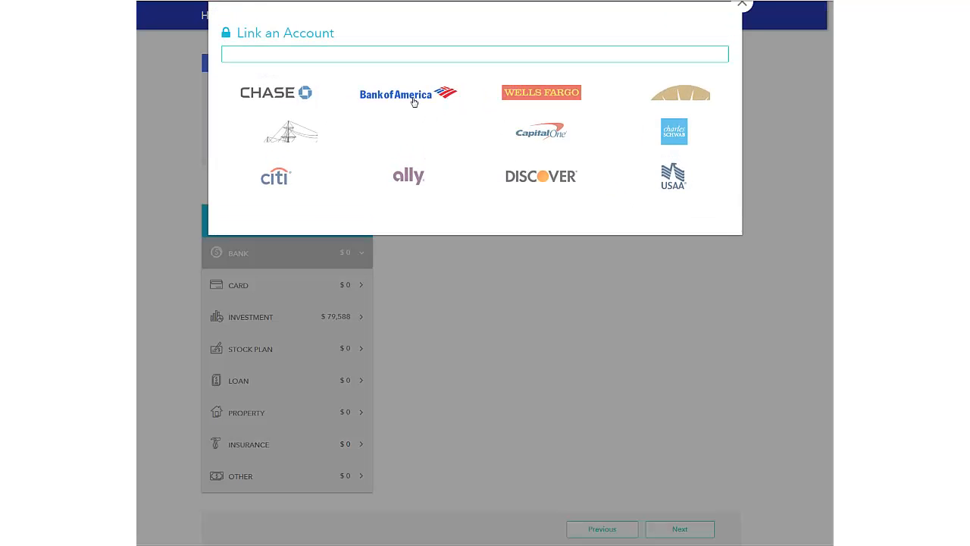
{"action": "left_click", "coordinate": [413, 101]}
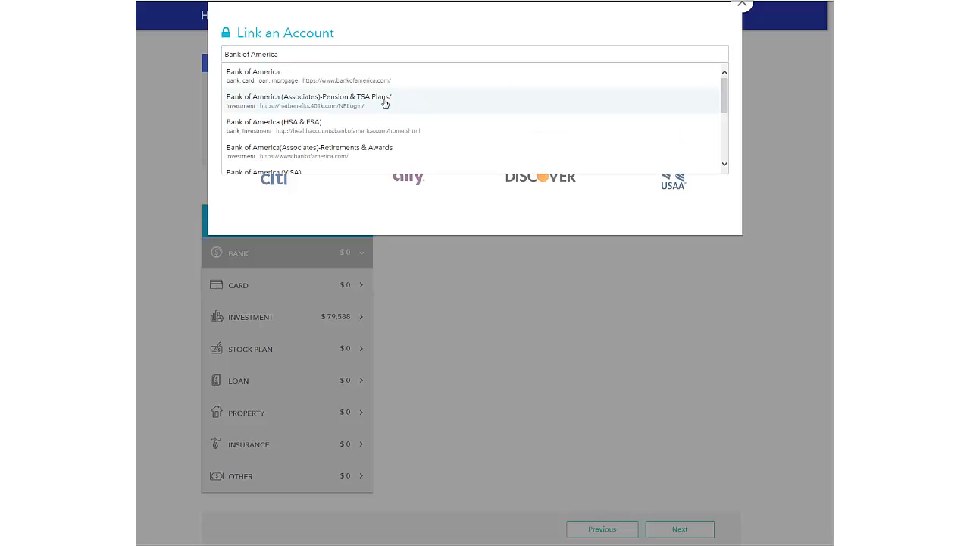
{"action": "left_click", "coordinate": [347, 72]}
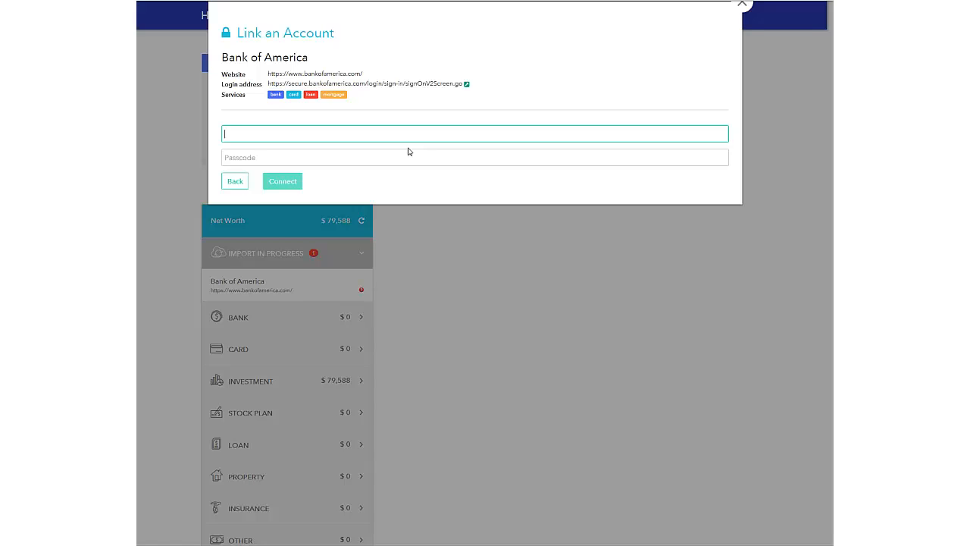
Step: Back out of the Link Account dialog and close it without linking
{"action": "left_click", "coordinate": [479, 318]}
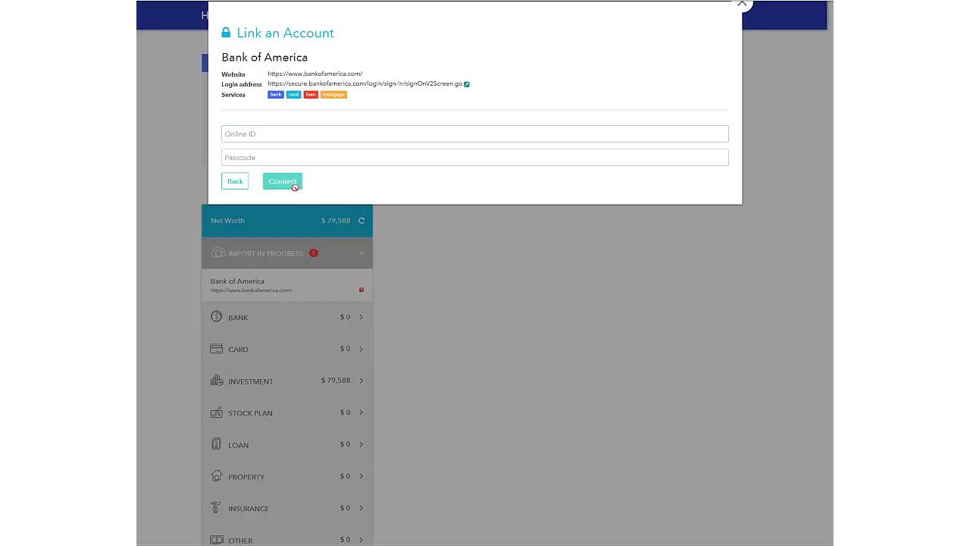
{"action": "left_click", "coordinate": [235, 181]}
{"action": "left_click", "coordinate": [294, 386]}
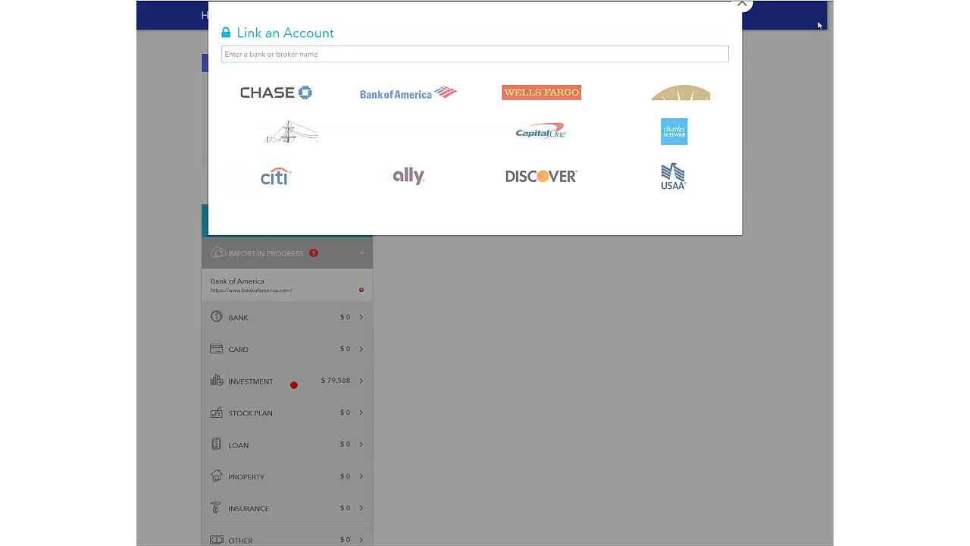
{"action": "left_click", "coordinate": [743, 5]}
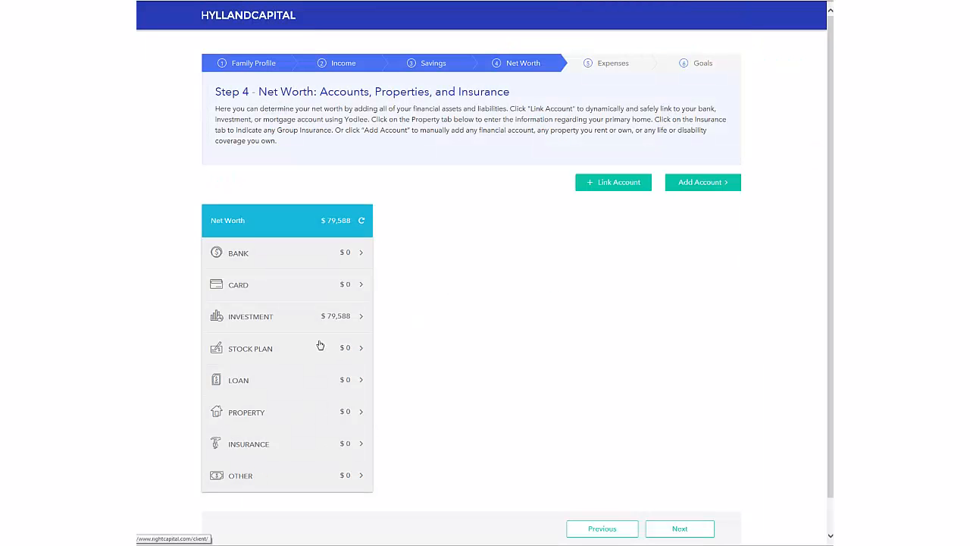
Step: Check the investment accounts, then open the empty Bank category and list the addable account types
{"action": "left_click", "coordinate": [289, 325]}
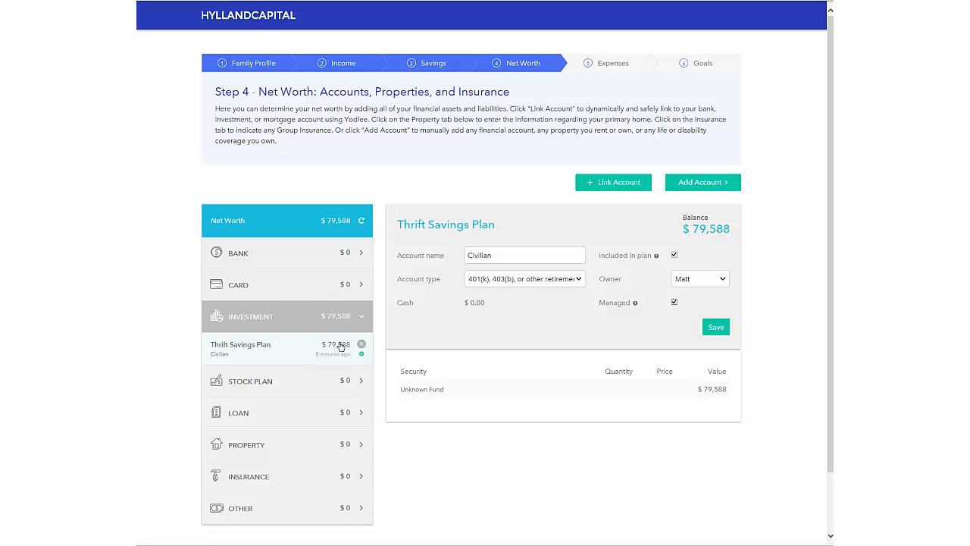
{"action": "left_click", "coordinate": [282, 253]}
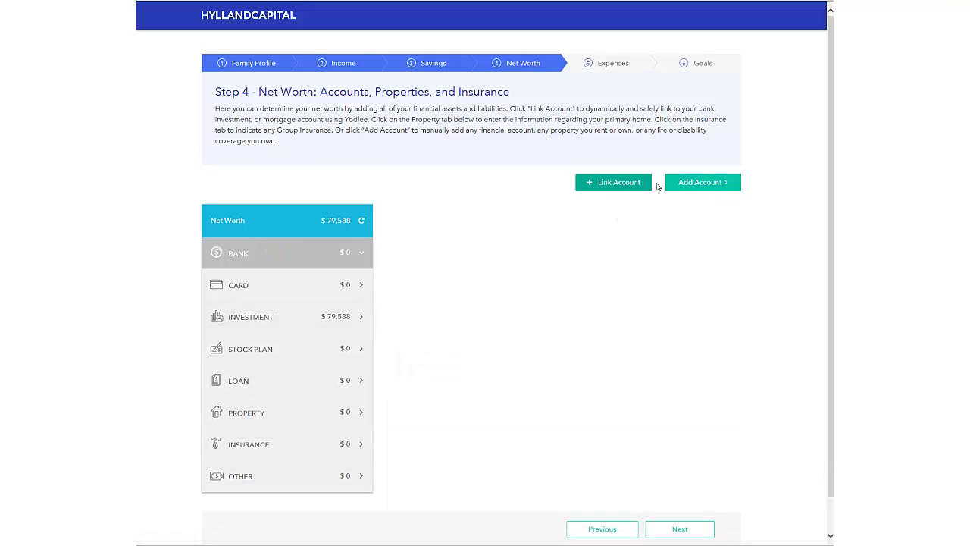
{"action": "left_click", "coordinate": [701, 182]}
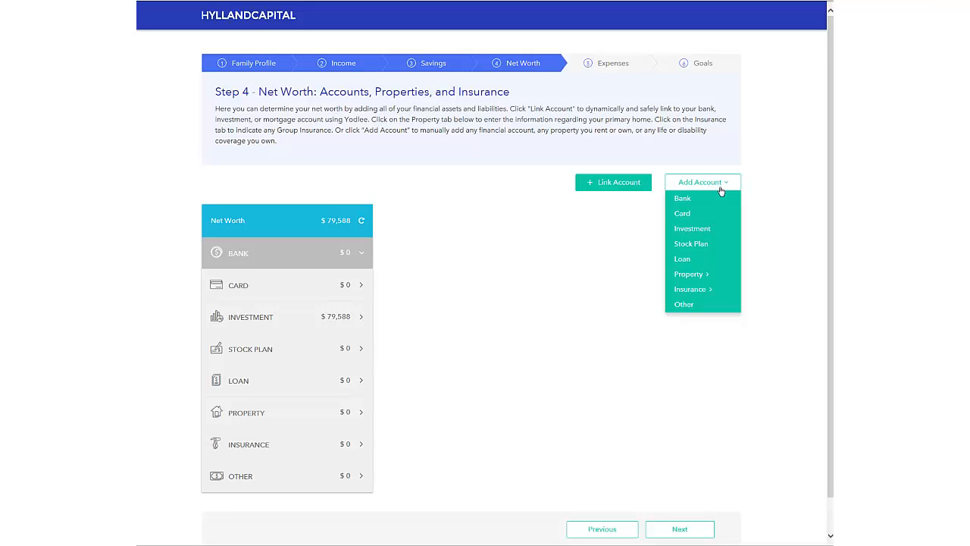
{"action": "scroll", "coordinate": [713, 150], "scroll_direction": "down", "scroll_amount": 1}
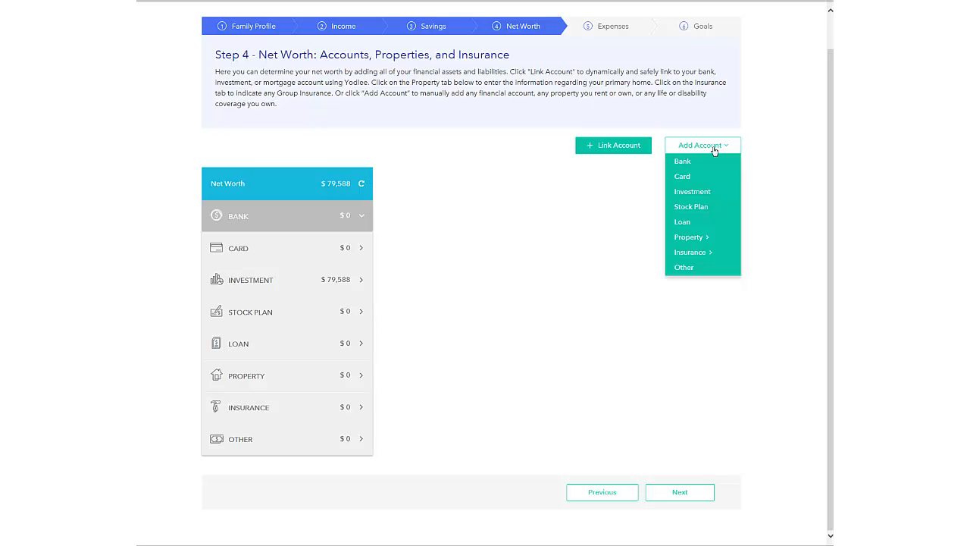
Step: Start a manual investment account holding 100 shares of AAPL
{"action": "left_click", "coordinate": [715, 194]}
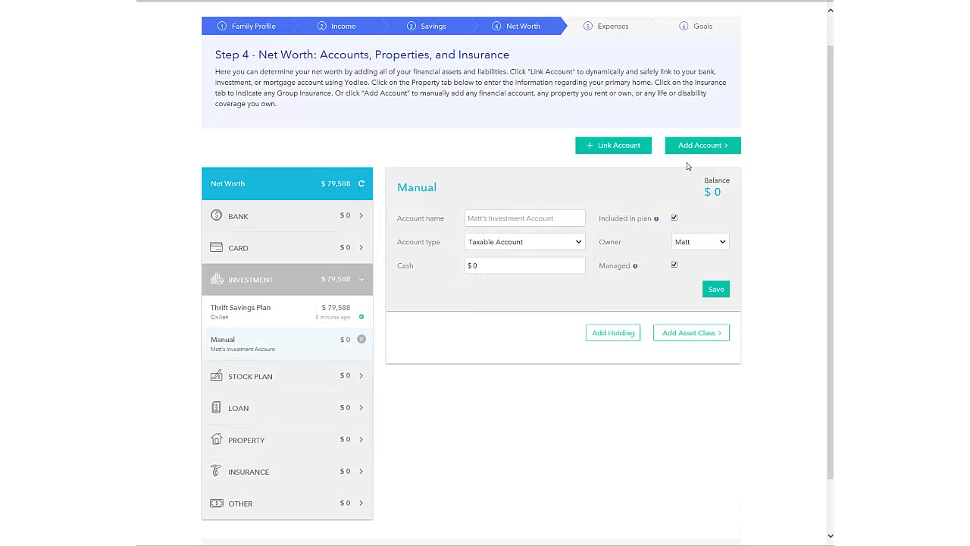
{"action": "left_click", "coordinate": [611, 332]}
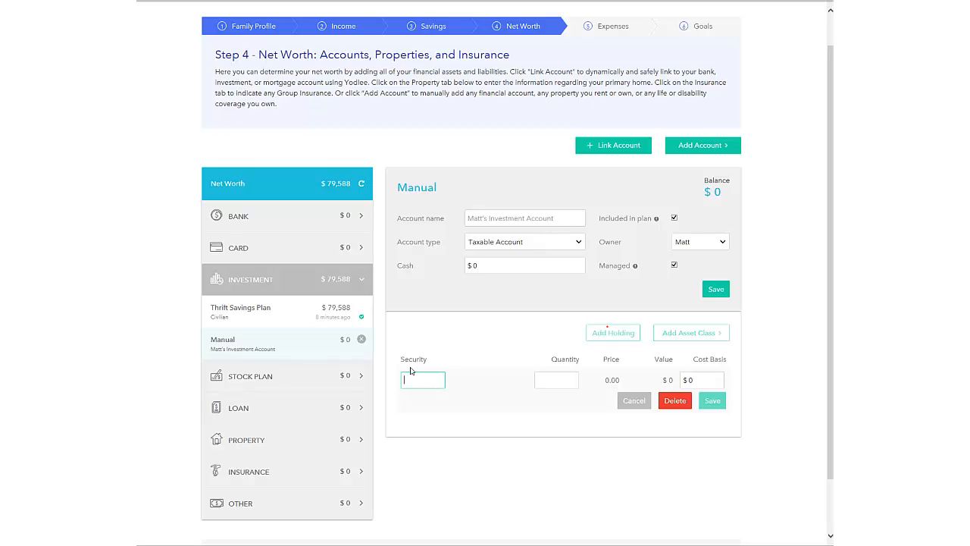
{"action": "type", "text": "AAPL"}
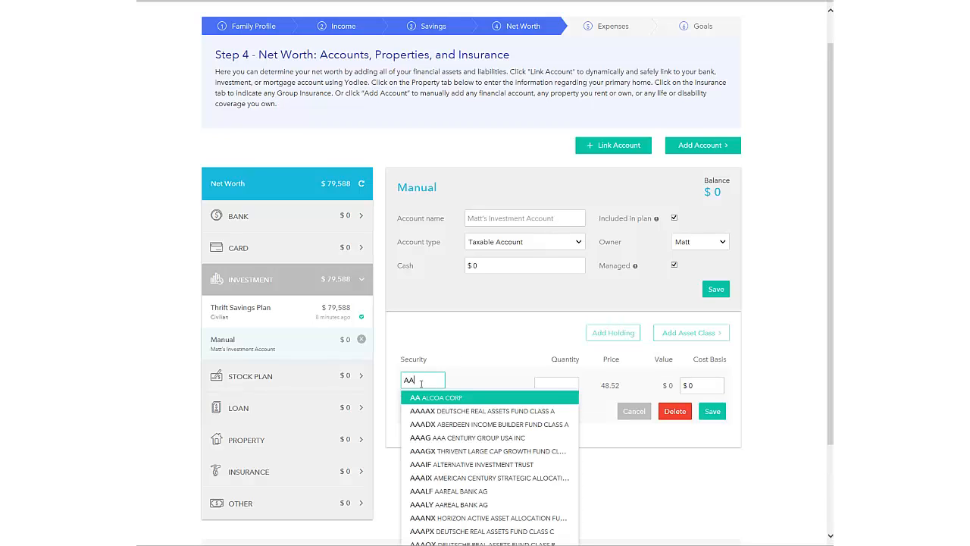
{"action": "left_click", "coordinate": [547, 388]}
{"action": "type", "text": "100"}
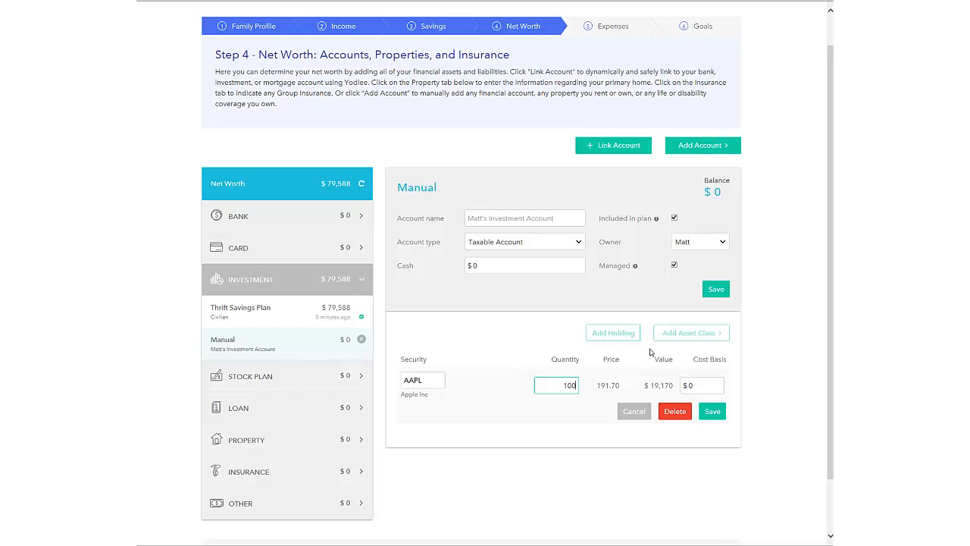
{"action": "left_click", "coordinate": [713, 413]}
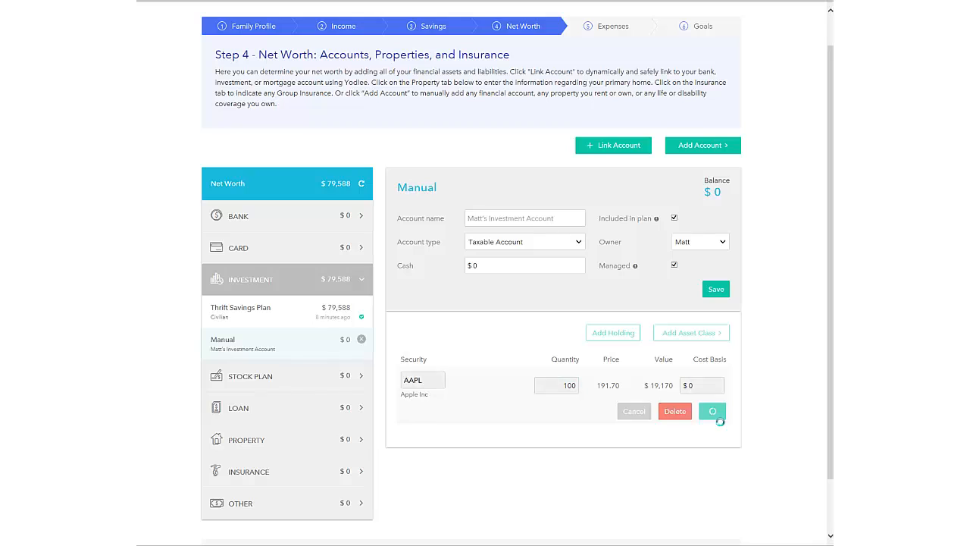
Step: Set the account type to Traditional IRA or Rollover IRA, name it 'IRA', and save
{"action": "left_click", "coordinate": [571, 244]}
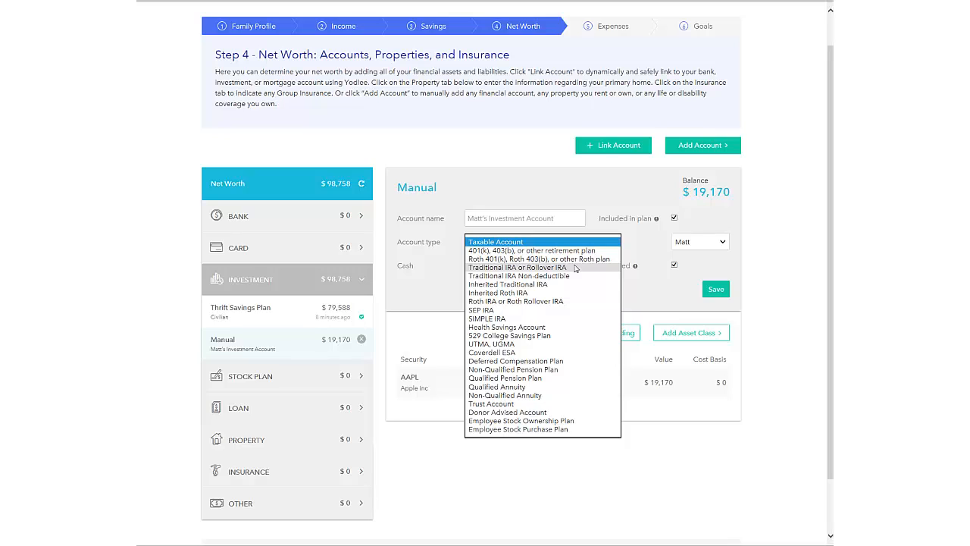
{"action": "left_click", "coordinate": [575, 269]}
{"action": "left_click", "coordinate": [507, 221]}
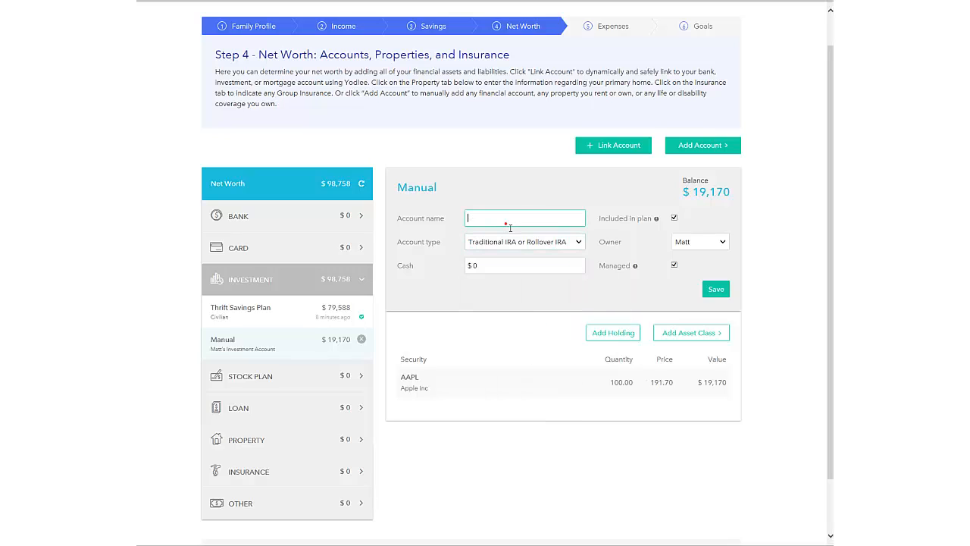
{"action": "type", "text": "IRA"}
{"action": "left_click", "coordinate": [716, 289]}
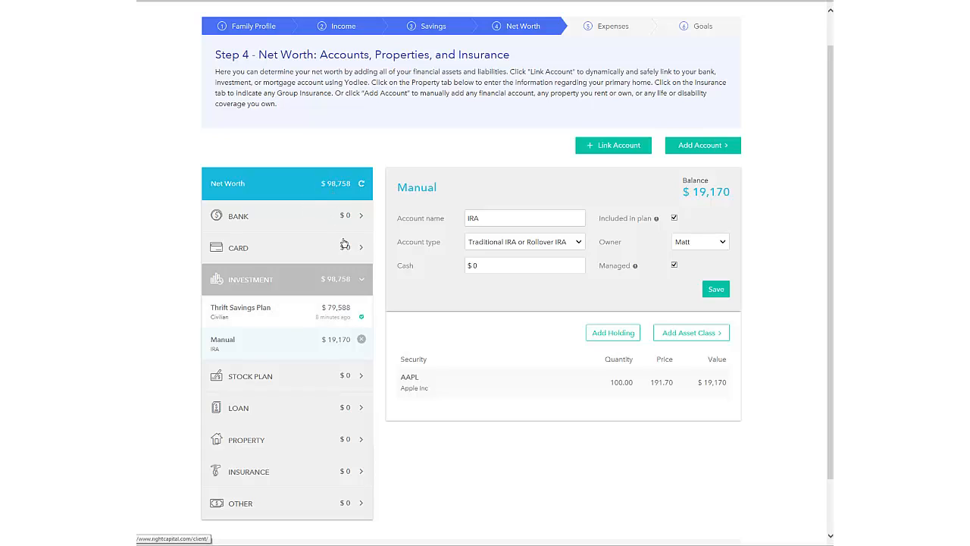
Step: Add a manual credit card with a $10,000 balance at 10% APR
{"action": "left_click", "coordinate": [724, 176]}
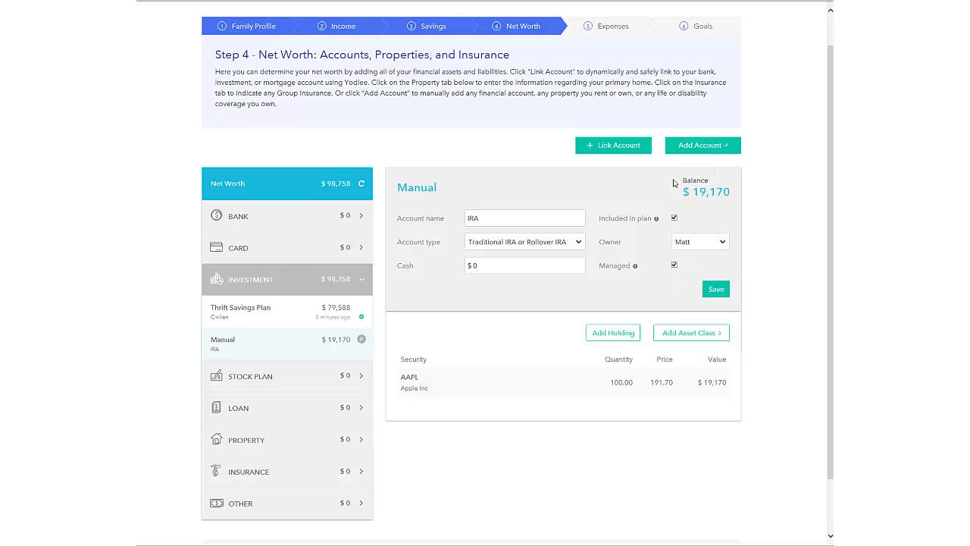
{"action": "left_click", "coordinate": [504, 243]}
{"action": "type", "text": "100000"}
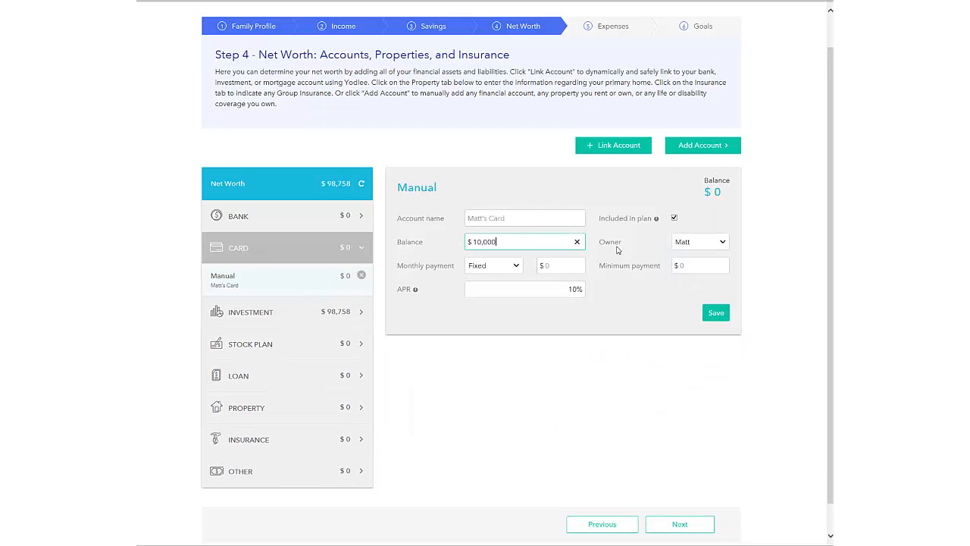
{"action": "left_click", "coordinate": [568, 293]}
{"action": "left_click", "coordinate": [675, 266]}
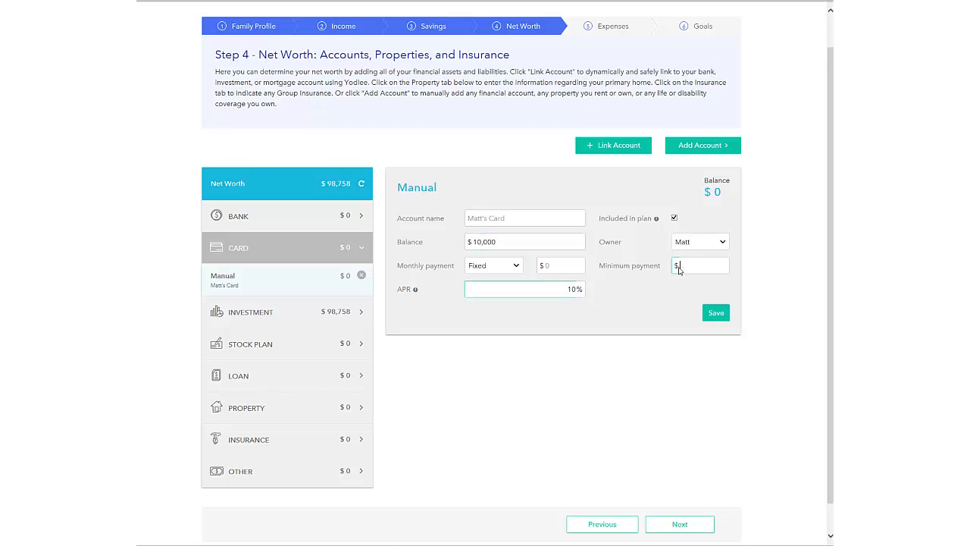
{"action": "left_click", "coordinate": [716, 313]}
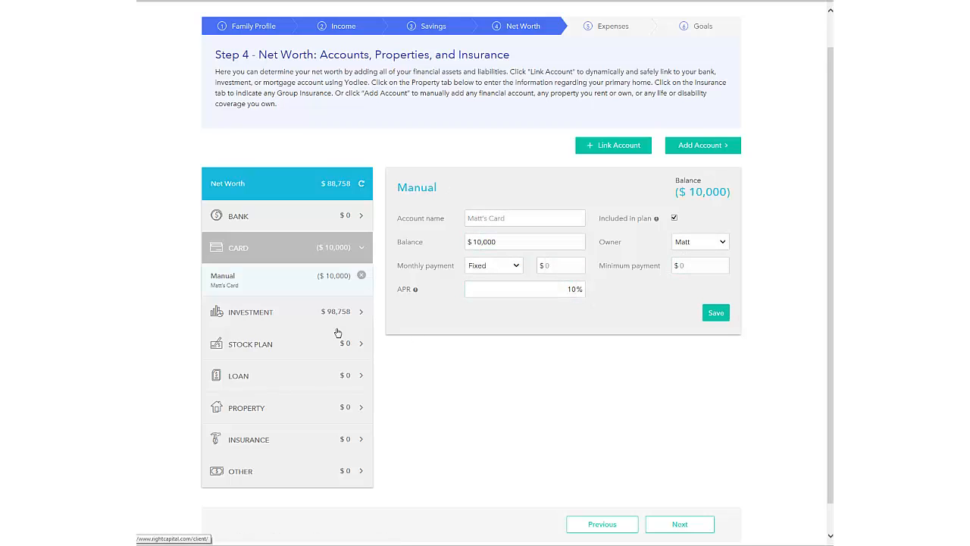
Step: Look at the stock plan and loan account forms, keeping Mortgage as the loan type
{"action": "left_click", "coordinate": [723, 146]}
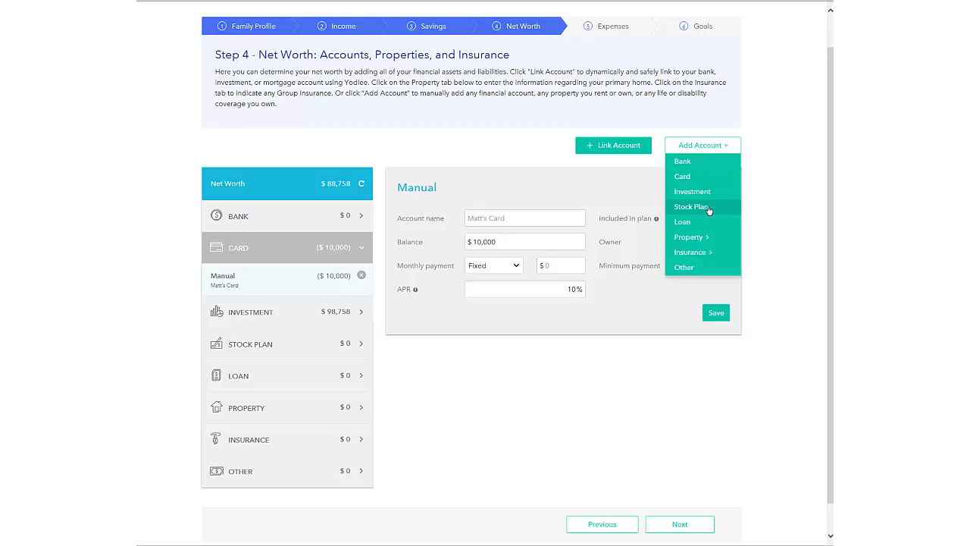
{"action": "left_click", "coordinate": [713, 207]}
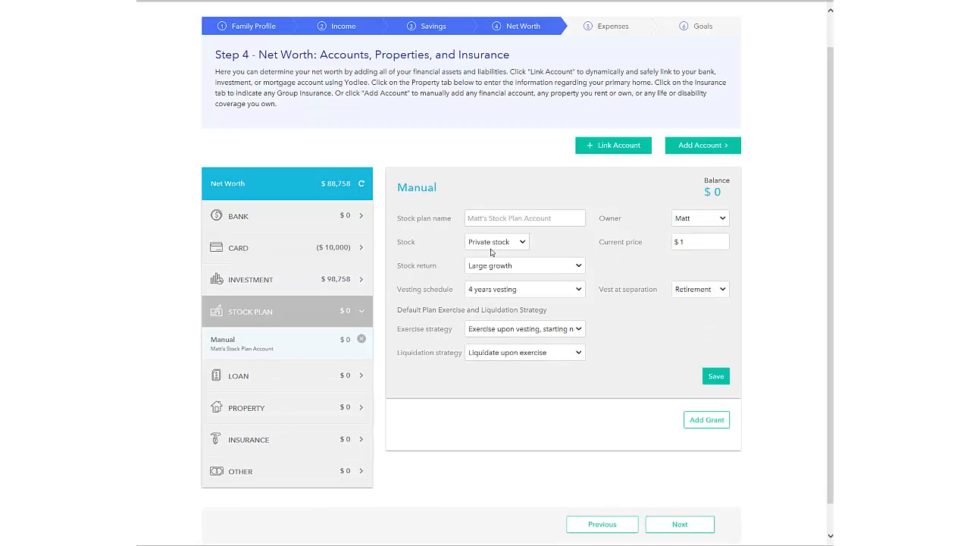
{"action": "left_click", "coordinate": [699, 144]}
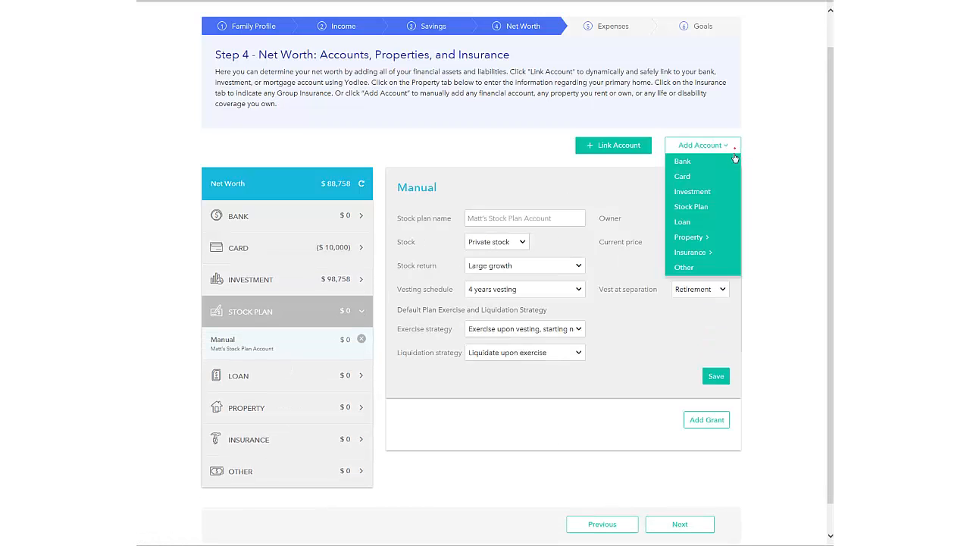
{"action": "left_click", "coordinate": [701, 222]}
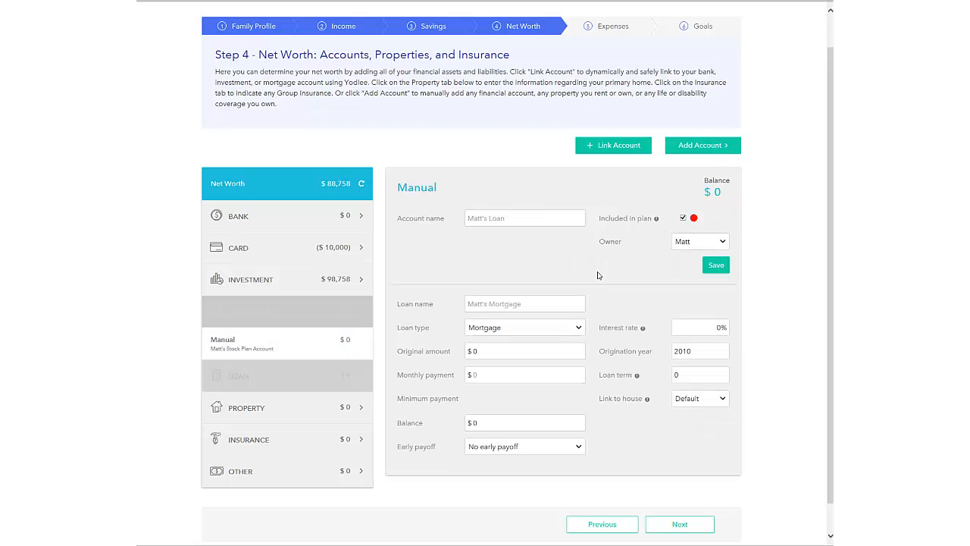
{"action": "left_click", "coordinate": [536, 330]}
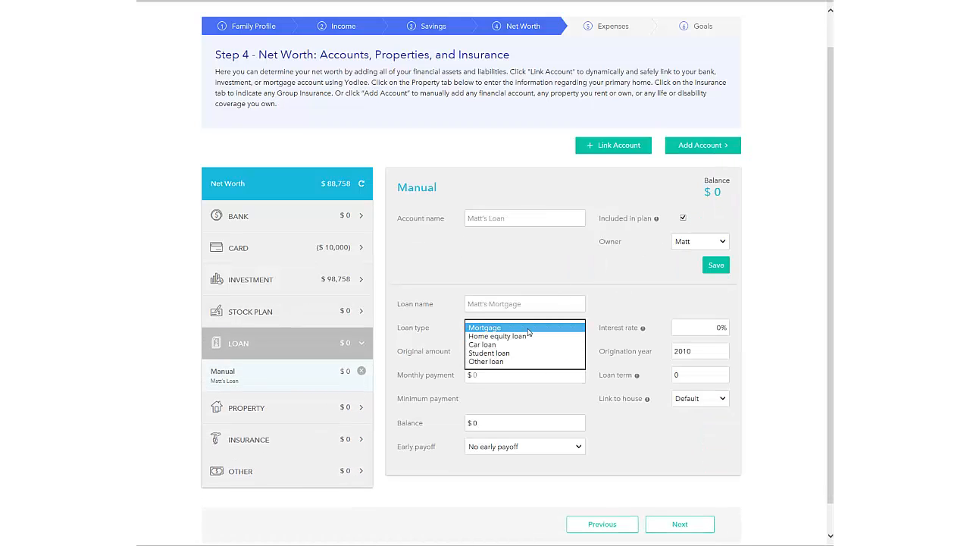
{"action": "left_click", "coordinate": [531, 328]}
Step: Mark the primary home as owned, review insurance and Other assets, then continue to General Expenses
{"action": "left_click", "coordinate": [310, 411]}
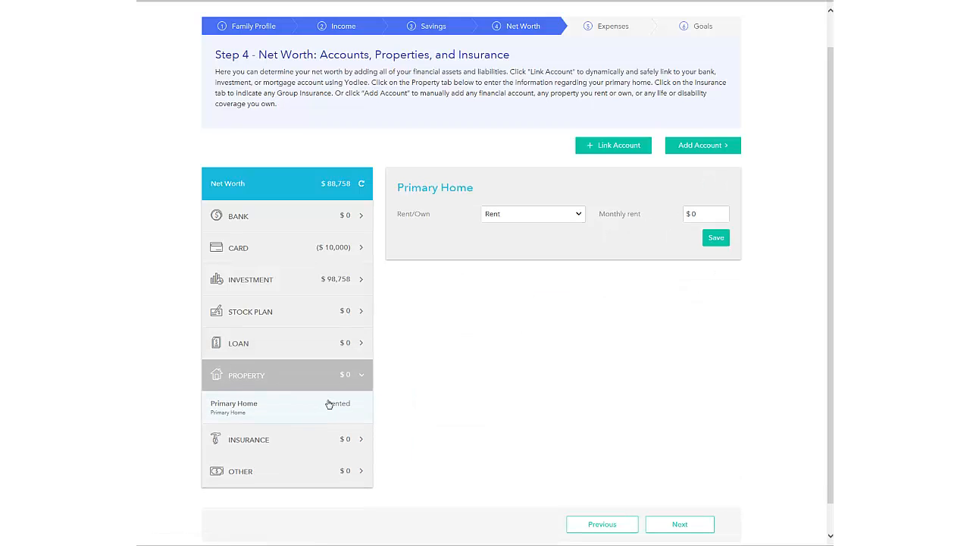
{"action": "left_click", "coordinate": [566, 210]}
{"action": "left_click", "coordinate": [556, 223]}
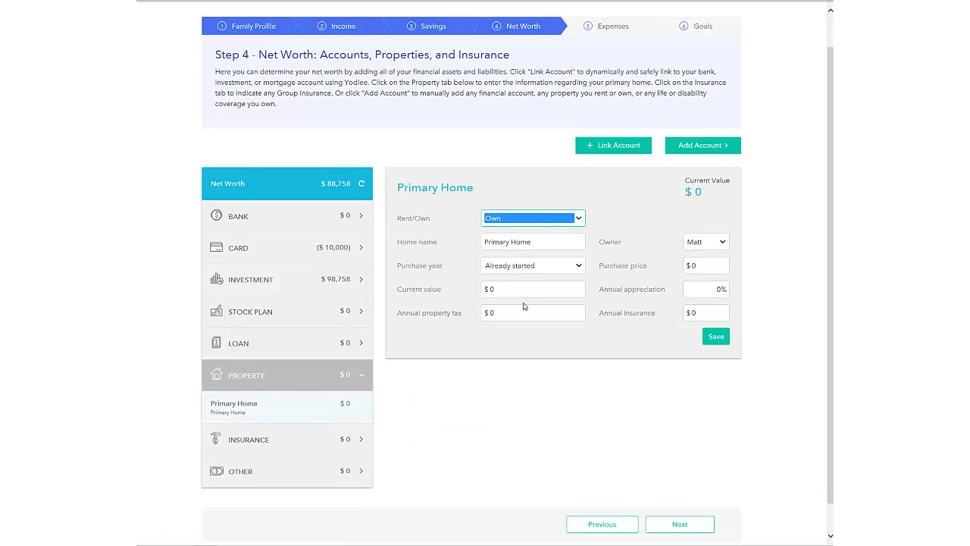
{"action": "left_click", "coordinate": [312, 443]}
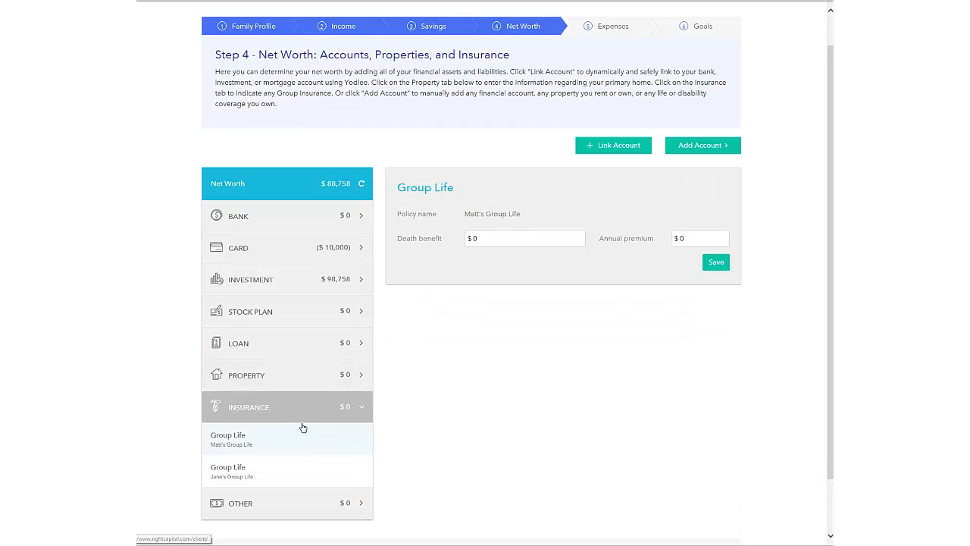
{"action": "left_click", "coordinate": [312, 504]}
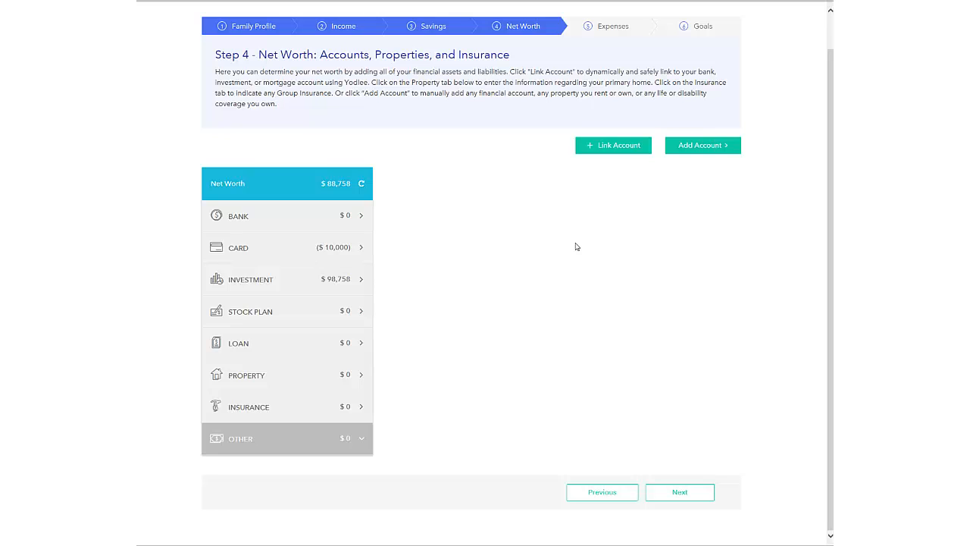
{"action": "left_click", "coordinate": [683, 491]}
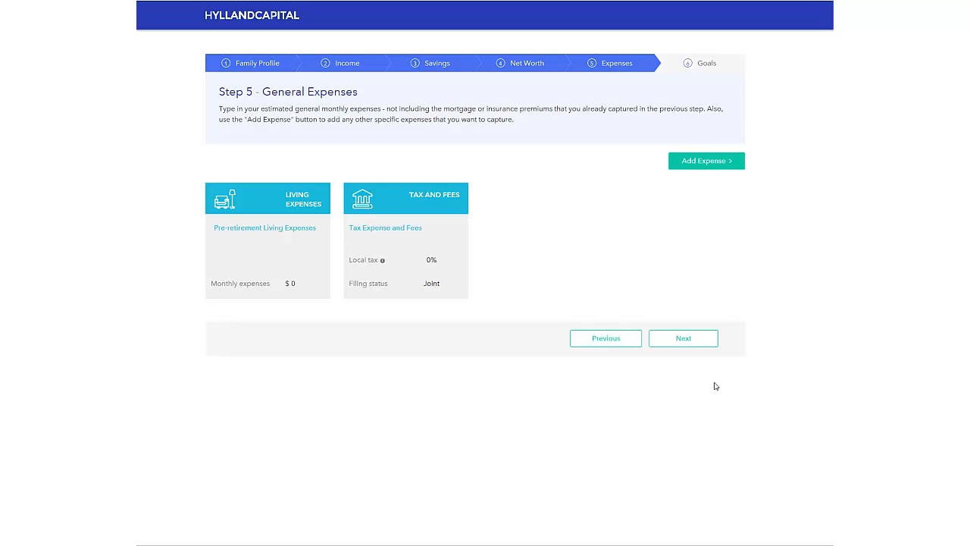
Step: Set pre-retirement monthly living expenses to $3,500
{"action": "left_click", "coordinate": [274, 246]}
{"action": "left_click_drag", "start_coordinate": [302, 291], "coordinate": [253, 285]}
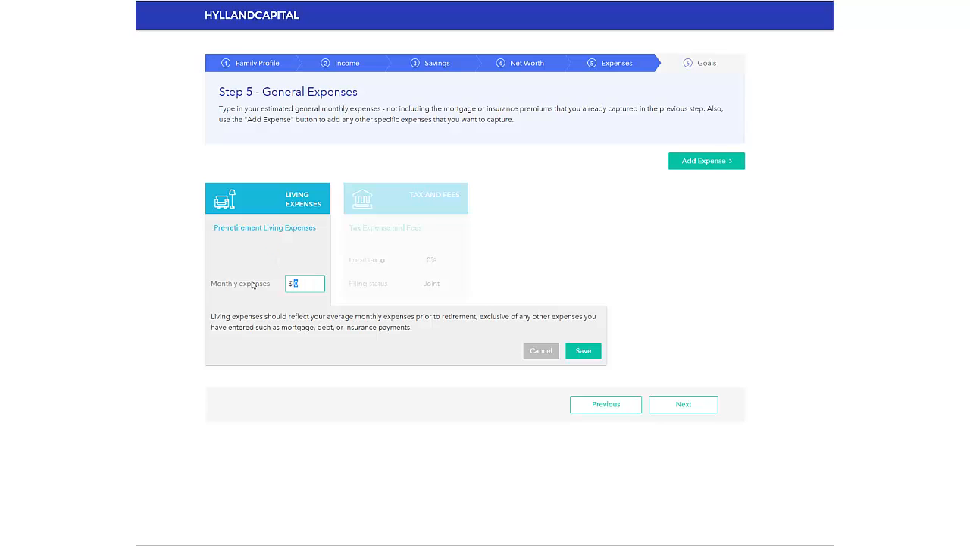
{"action": "type", "text": "35000"}
{"action": "key", "text": "BackSpace"}
{"action": "left_click", "coordinate": [583, 351]}
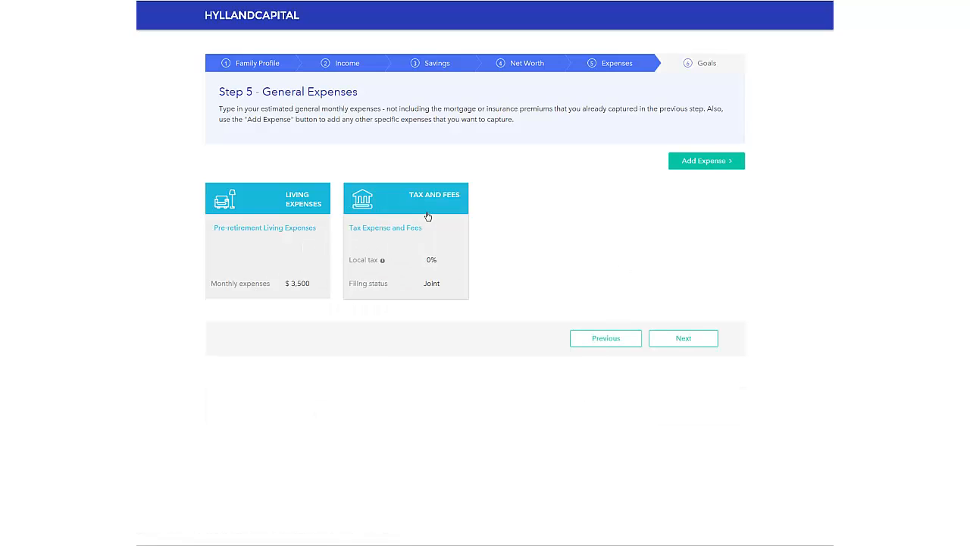
Step: Save the Tax and Fees details unchanged at 0% local tax with Joint filing
{"action": "left_click", "coordinate": [438, 237]}
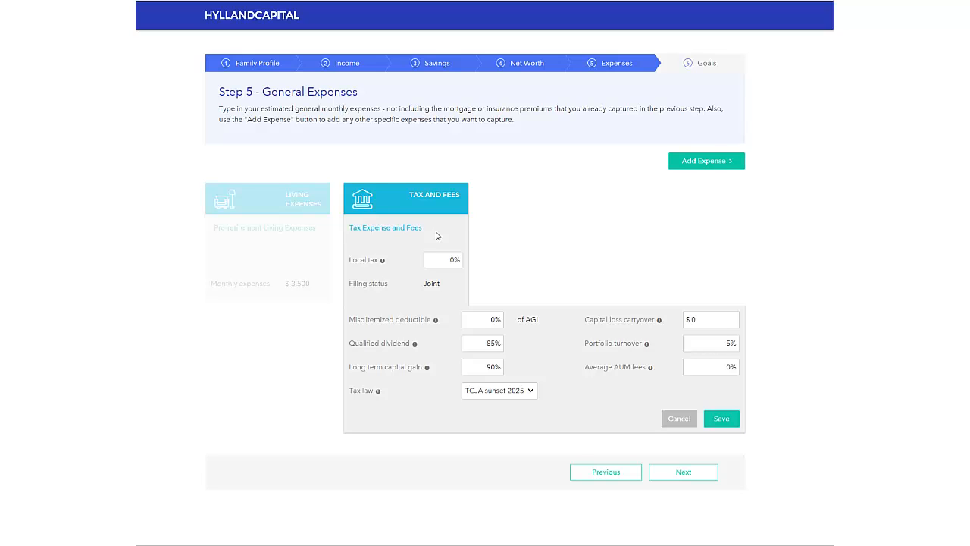
{"action": "mouse_move", "coordinate": [383, 261]}
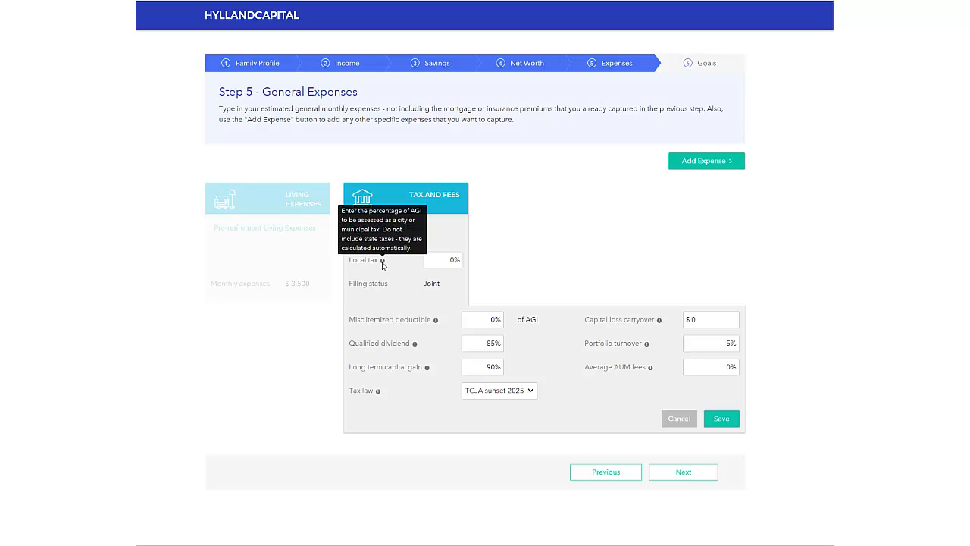
{"action": "left_click", "coordinate": [729, 418]}
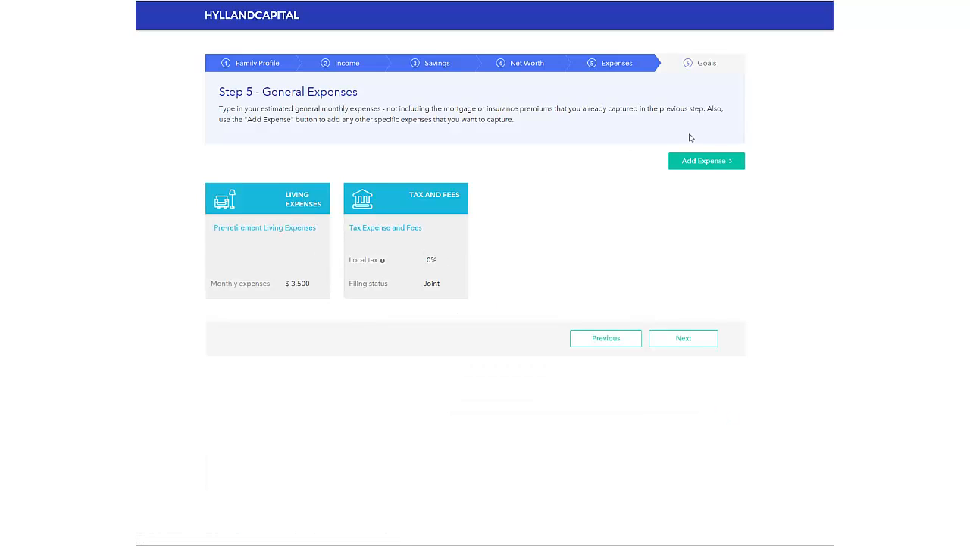
Step: Add a $0 medical expense ending in 2019, then proceed to Financial Goals
{"action": "left_click", "coordinate": [700, 160]}
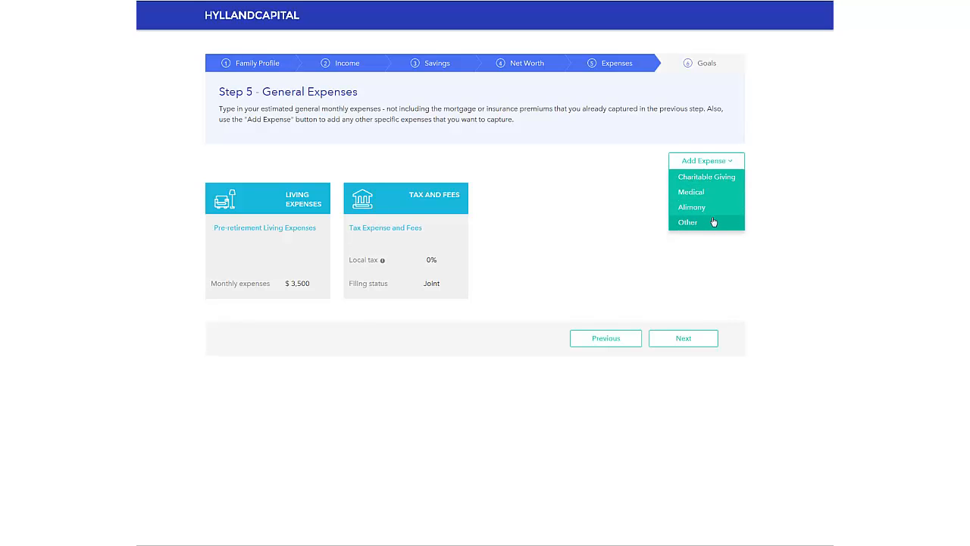
{"action": "left_click", "coordinate": [706, 194]}
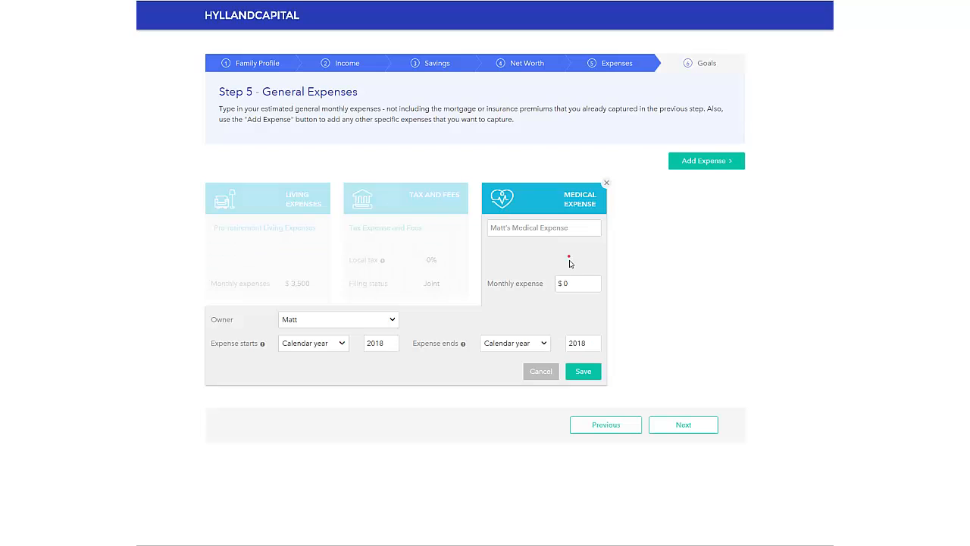
{"action": "mouse_move", "coordinate": [587, 344]}
{"action": "left_mouse_down"}
{"action": "mouse_move", "coordinate": [573, 345]}
{"action": "mouse_move", "coordinate": [581, 341]}
{"action": "left_mouse_up"}
{"action": "type", "text": "9"}
{"action": "left_click", "coordinate": [584, 371]}
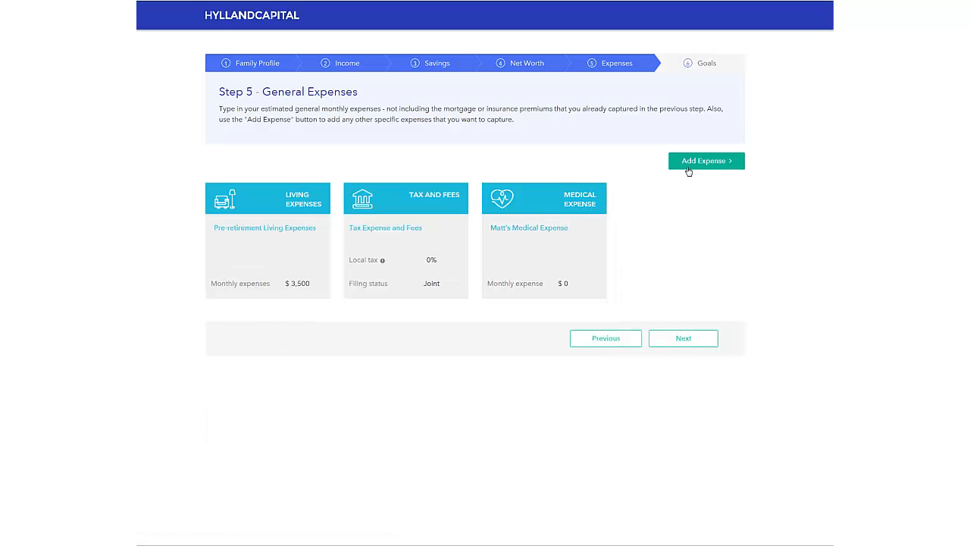
{"action": "left_click", "coordinate": [694, 340]}
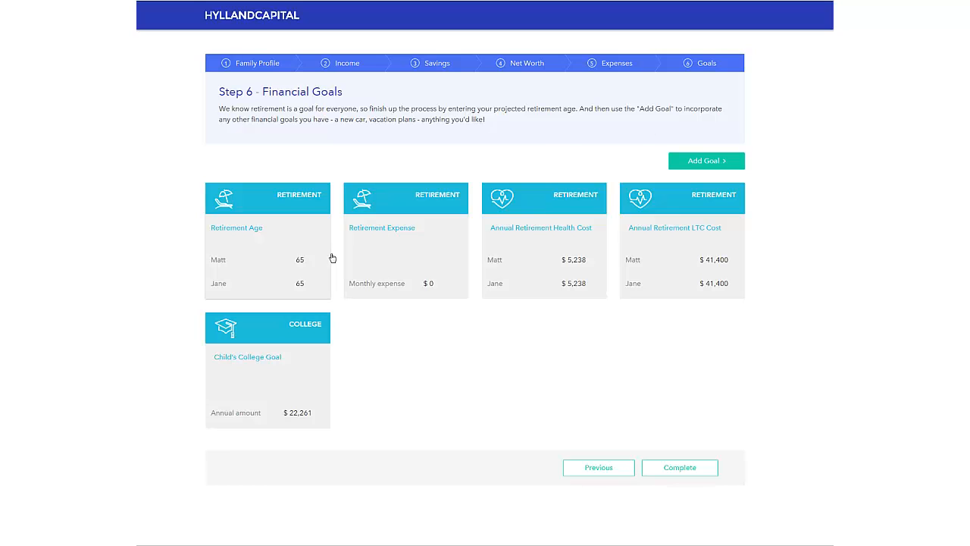
Step: Set the first client's retirement age to 62
{"action": "left_click", "coordinate": [308, 252]}
{"action": "double_click", "coordinate": [300, 260]}
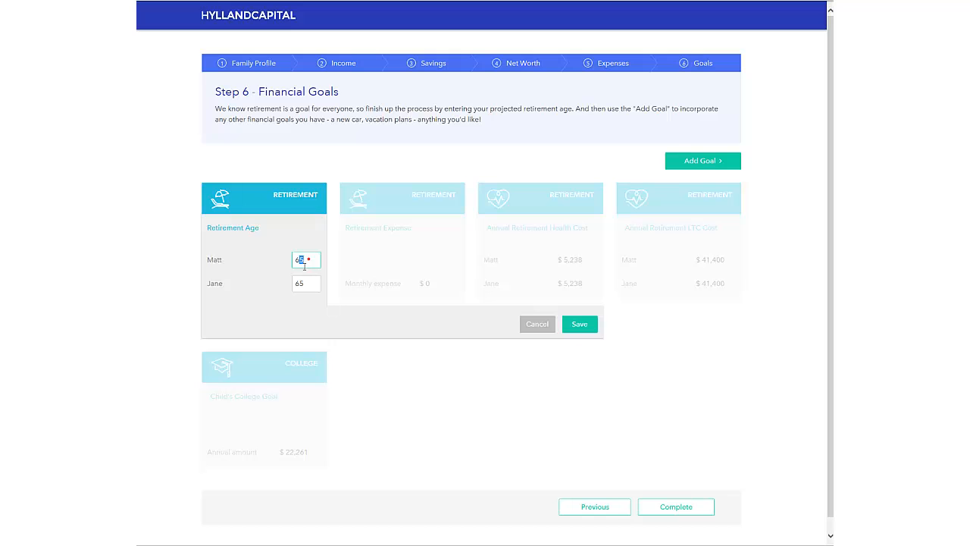
{"action": "type", "text": "62"}
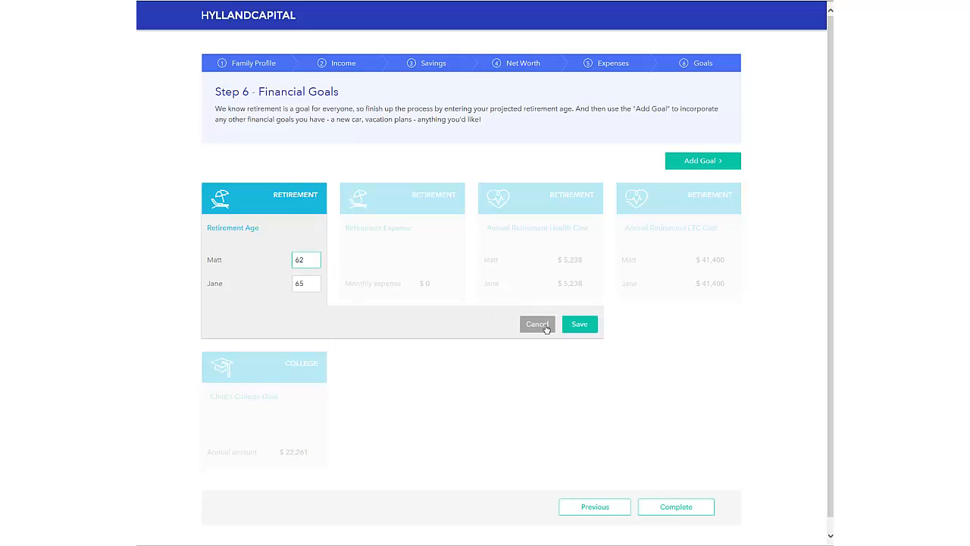
{"action": "left_click", "coordinate": [579, 324]}
Step: Set the retirement monthly expense to $5,000
{"action": "left_click", "coordinate": [395, 263]}
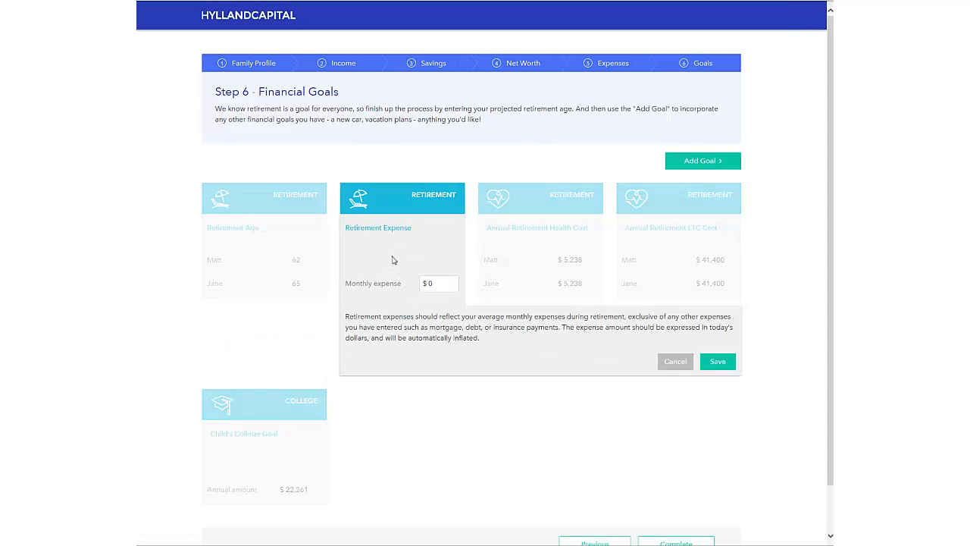
{"action": "left_click", "coordinate": [422, 284]}
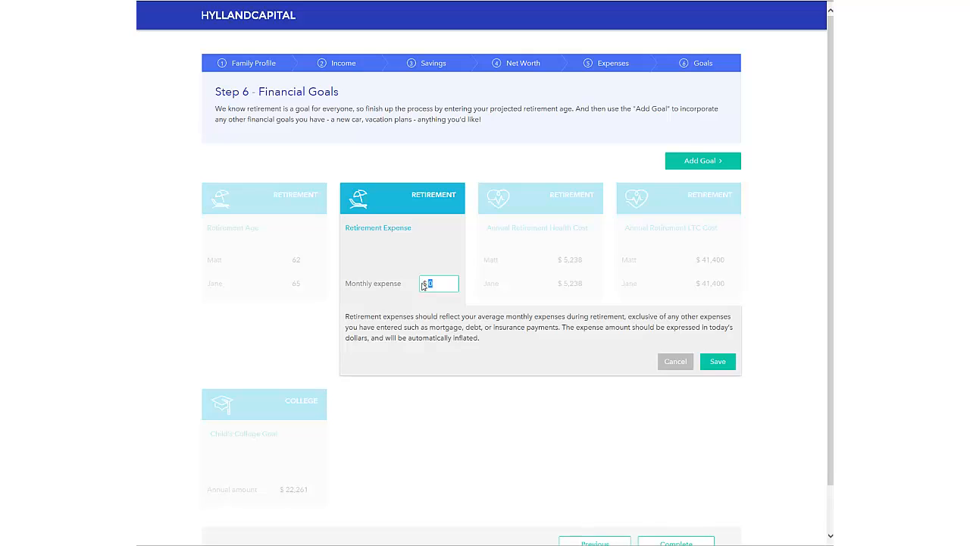
{"action": "type", "text": "5000"}
{"action": "left_click", "coordinate": [717, 361]}
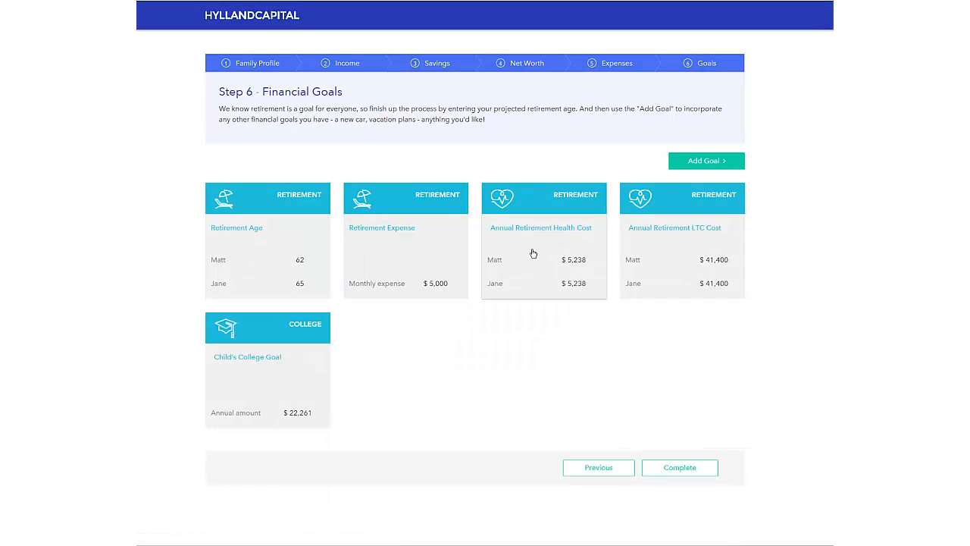
Step: Set the first client's annual retirement health cost to $6,000
{"action": "left_click", "coordinate": [532, 253]}
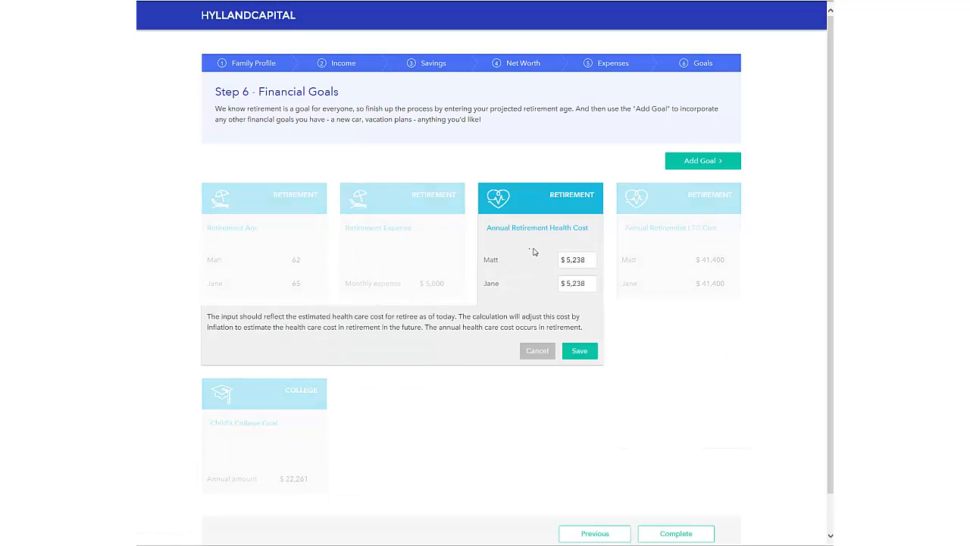
{"action": "left_click", "coordinate": [594, 262]}
{"action": "type", "text": "6,000"}
{"action": "left_click", "coordinate": [580, 351]}
Step: Review the long-term care settings and save them without changing the care duration
{"action": "left_click", "coordinate": [677, 242]}
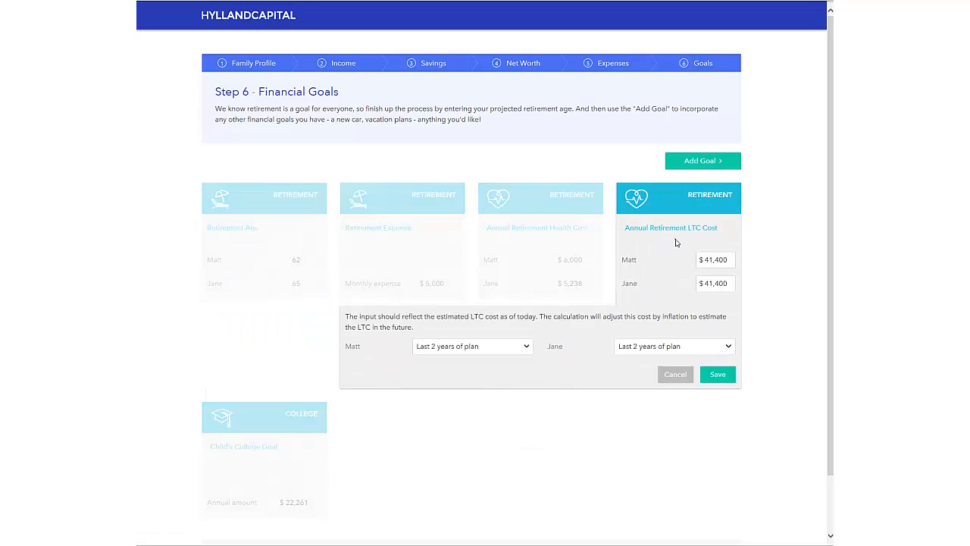
{"action": "left_click", "coordinate": [519, 347]}
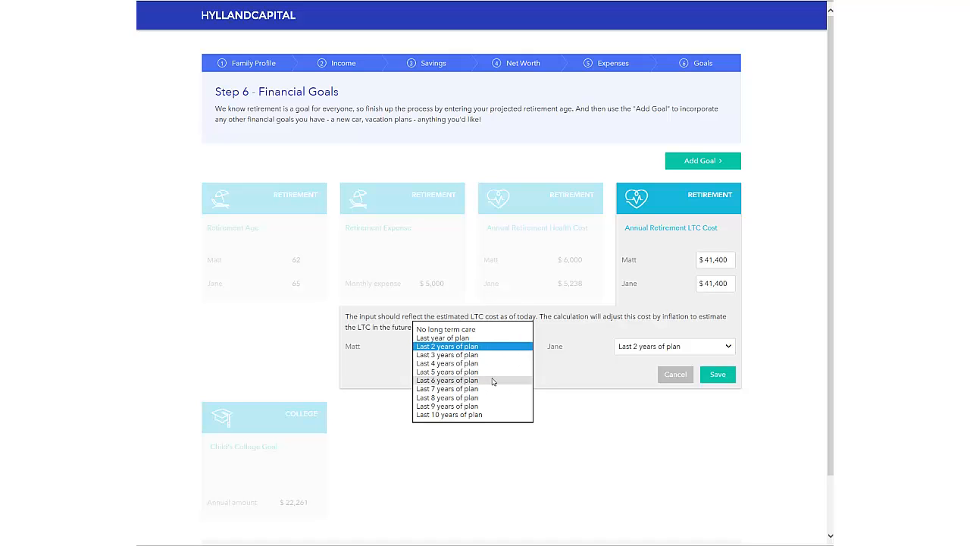
{"action": "left_click", "coordinate": [540, 359]}
{"action": "left_click", "coordinate": [717, 375]}
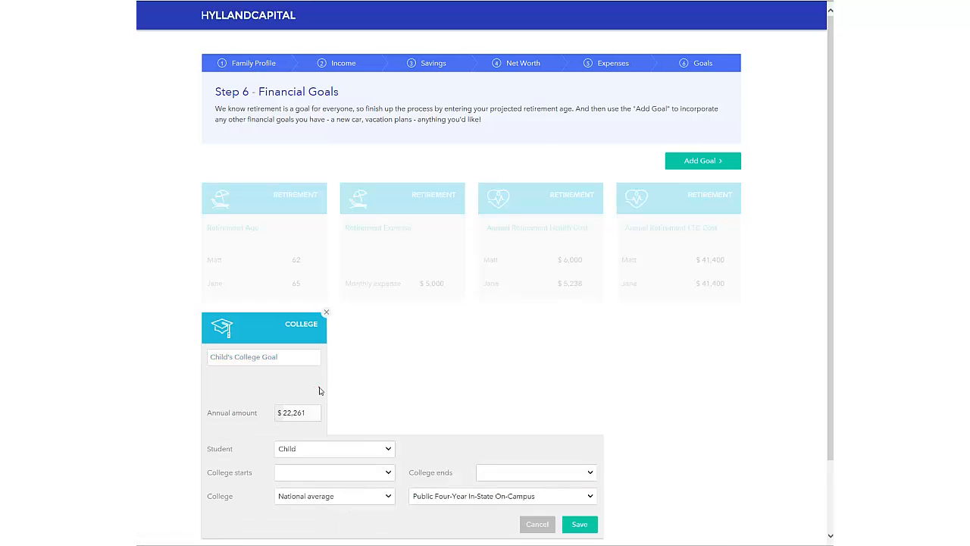
{"action": "left_click", "coordinate": [318, 389]}
{"action": "scroll", "coordinate": [318, 390], "scroll_direction": "down", "scroll_amount": 1}
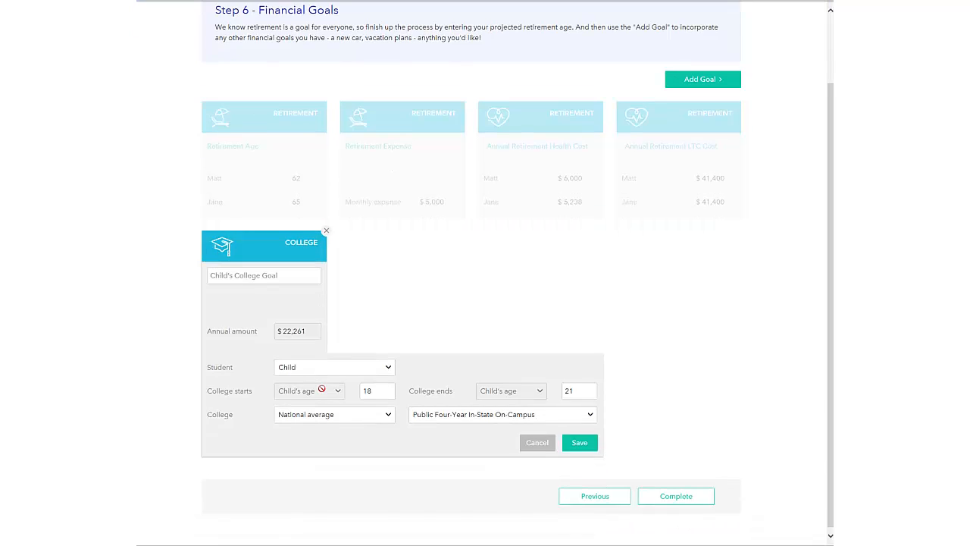
{"action": "left_click", "coordinate": [380, 414]}
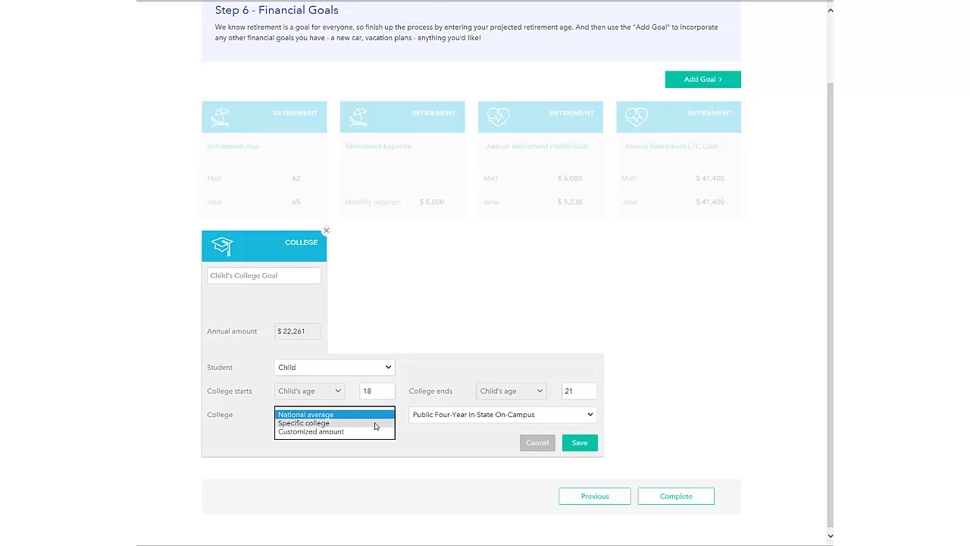
{"action": "left_click", "coordinate": [374, 423]}
{"action": "left_click", "coordinate": [422, 416]}
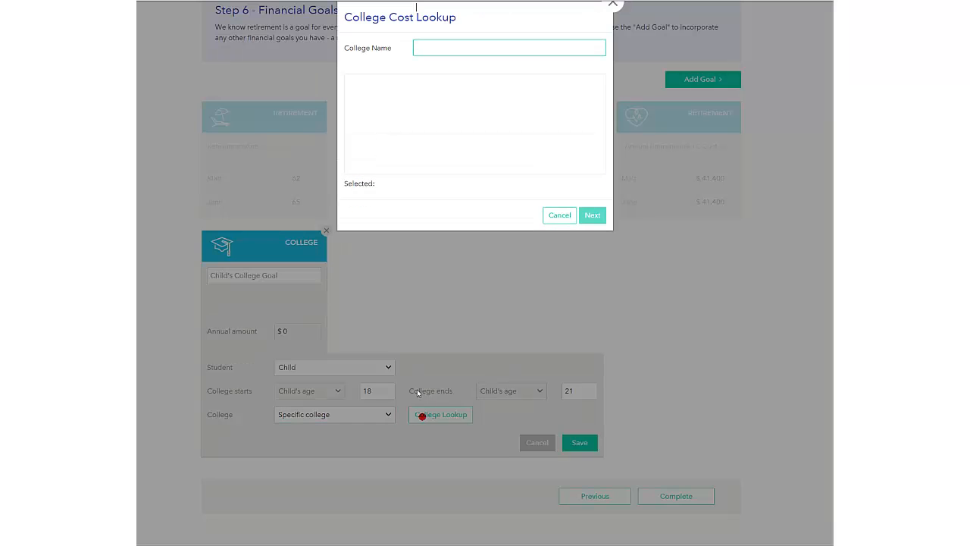
{"action": "type", "text": "iowa"}
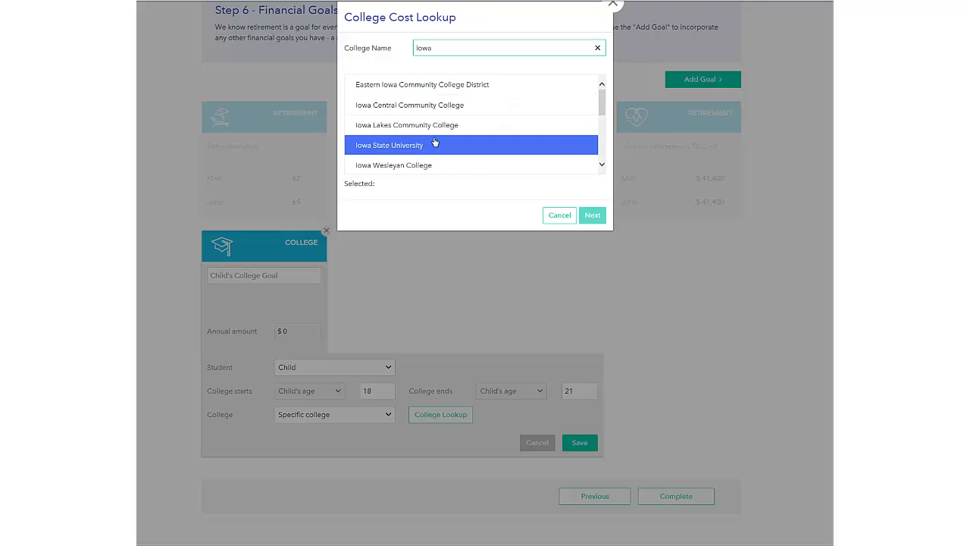
{"action": "scroll", "coordinate": [439, 146], "scroll_direction": "down", "scroll_amount": 1}
{"action": "scroll", "coordinate": [439, 147], "scroll_direction": "down", "scroll_amount": 3}
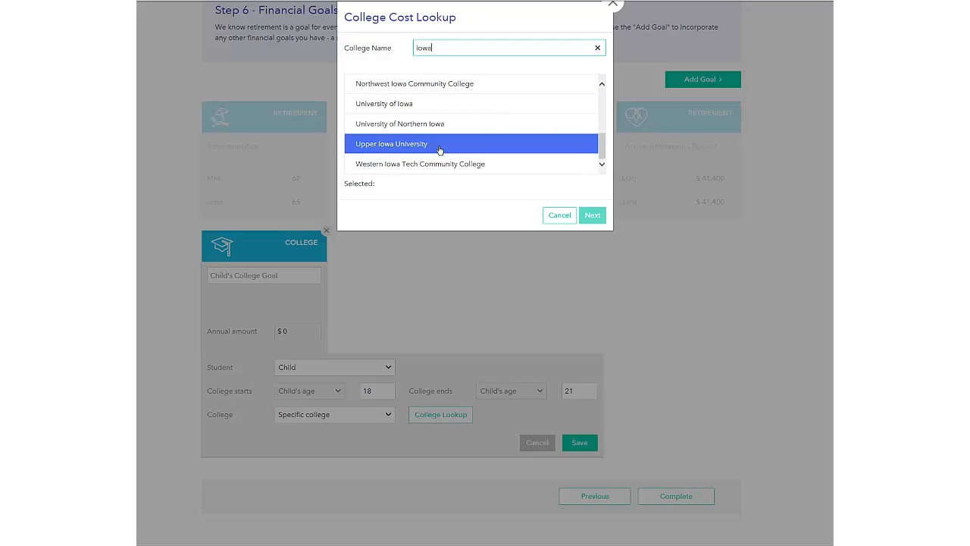
{"action": "left_click", "coordinate": [432, 111]}
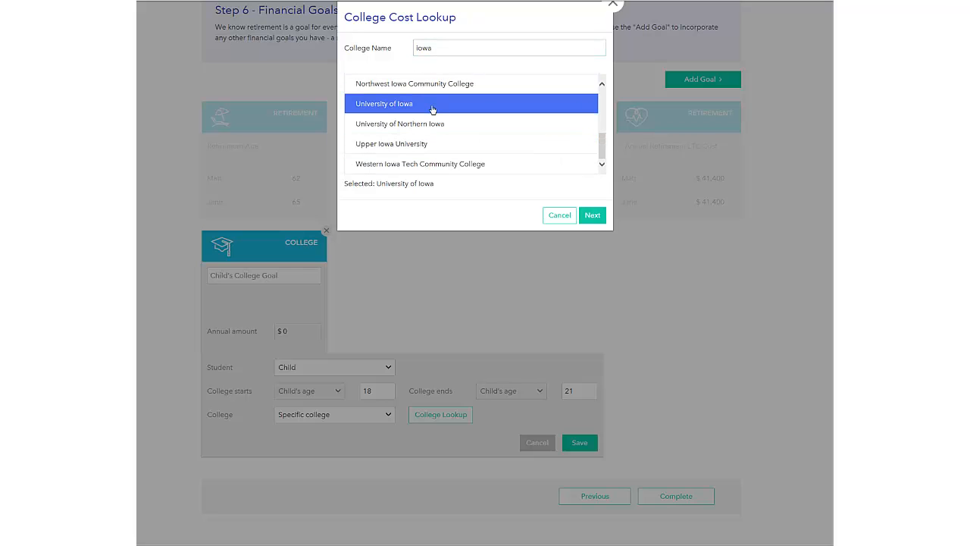
{"action": "left_click", "coordinate": [597, 215]}
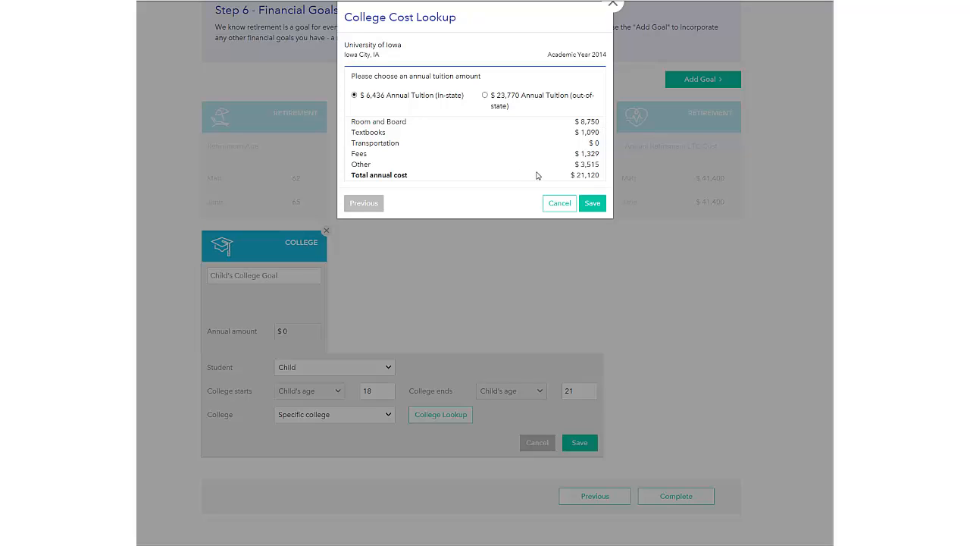
{"action": "left_click", "coordinate": [597, 204]}
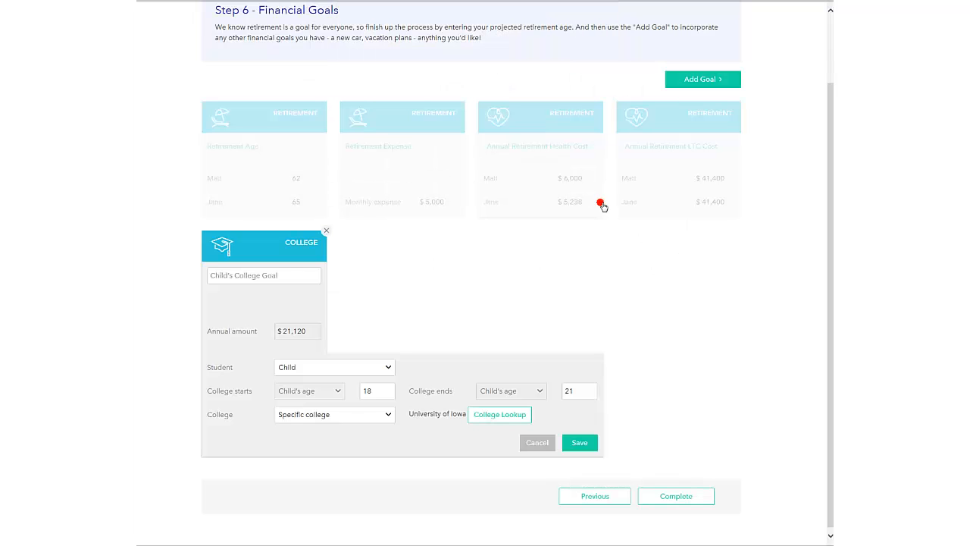
{"action": "left_click", "coordinate": [368, 415]}
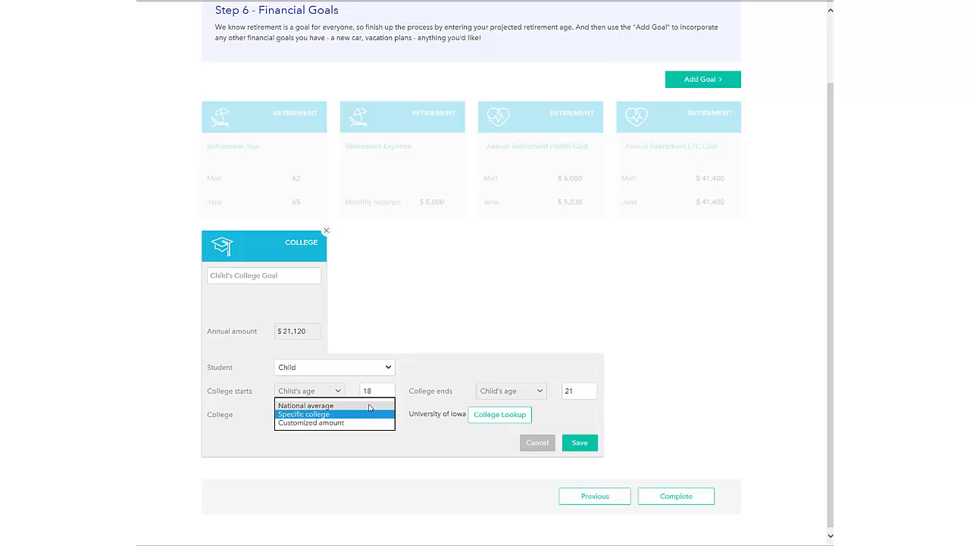
{"action": "left_click", "coordinate": [368, 405]}
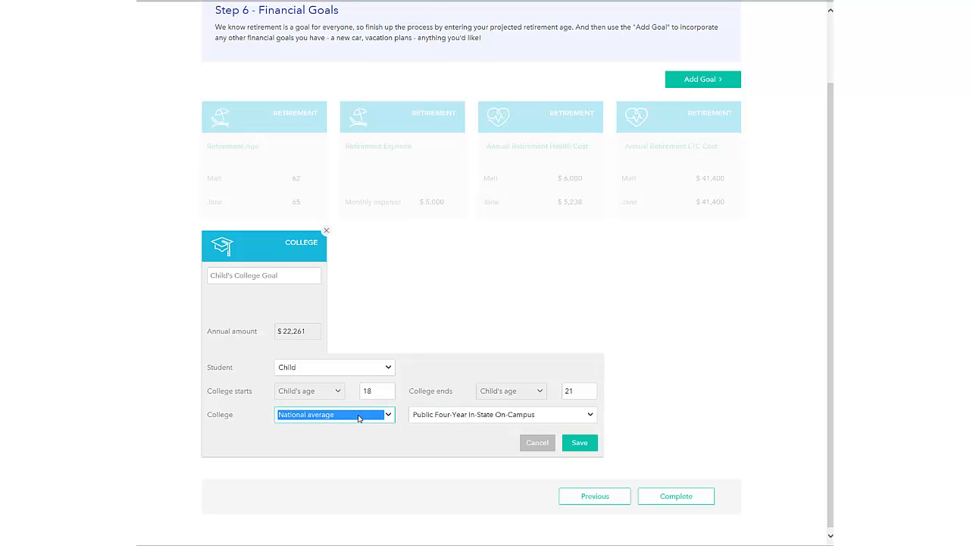
{"action": "left_click", "coordinate": [580, 442]}
{"action": "left_click", "coordinate": [719, 161]}
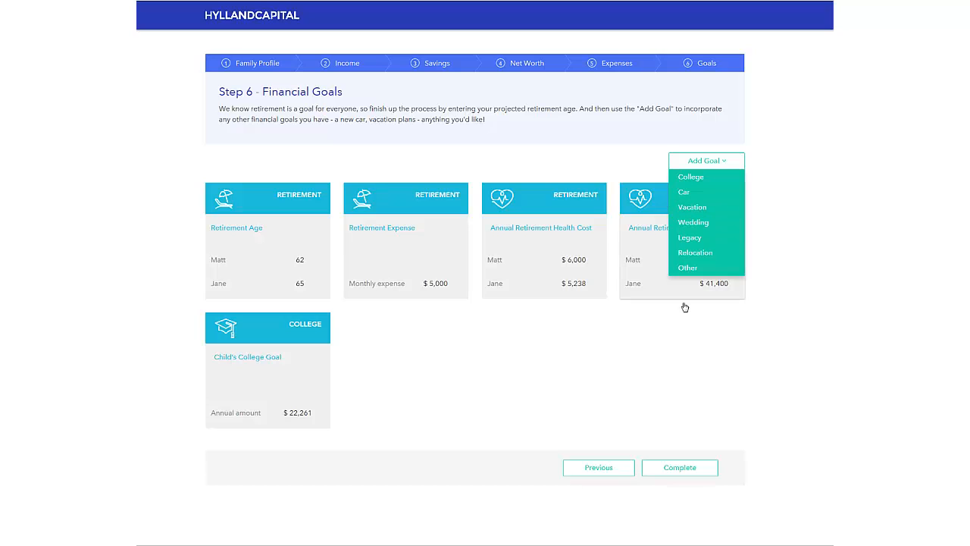
{"action": "left_click", "coordinate": [653, 332]}
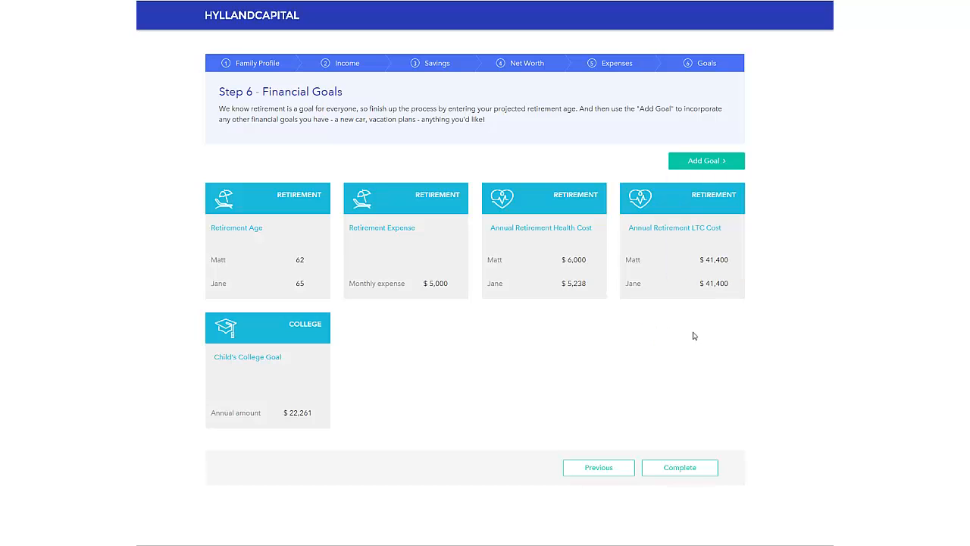